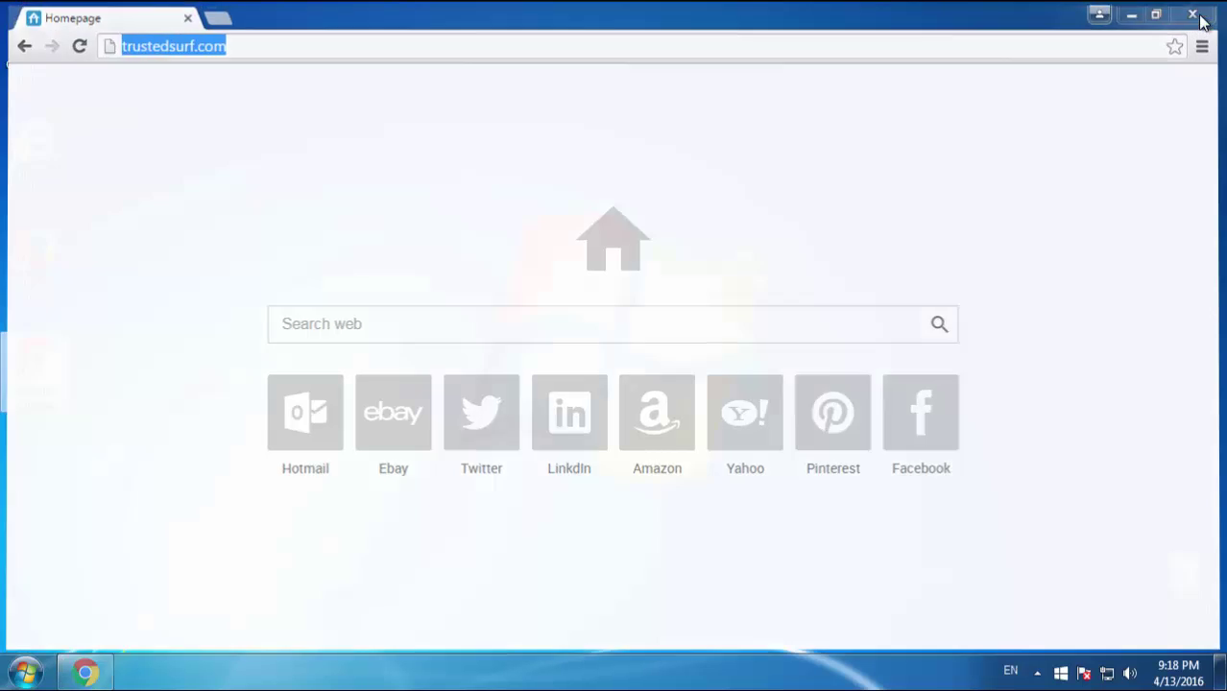
Open the Control Panel's list of installed programs and sort it by installation date with the newest first
{"action": "left_click", "coordinate": [23, 678]}
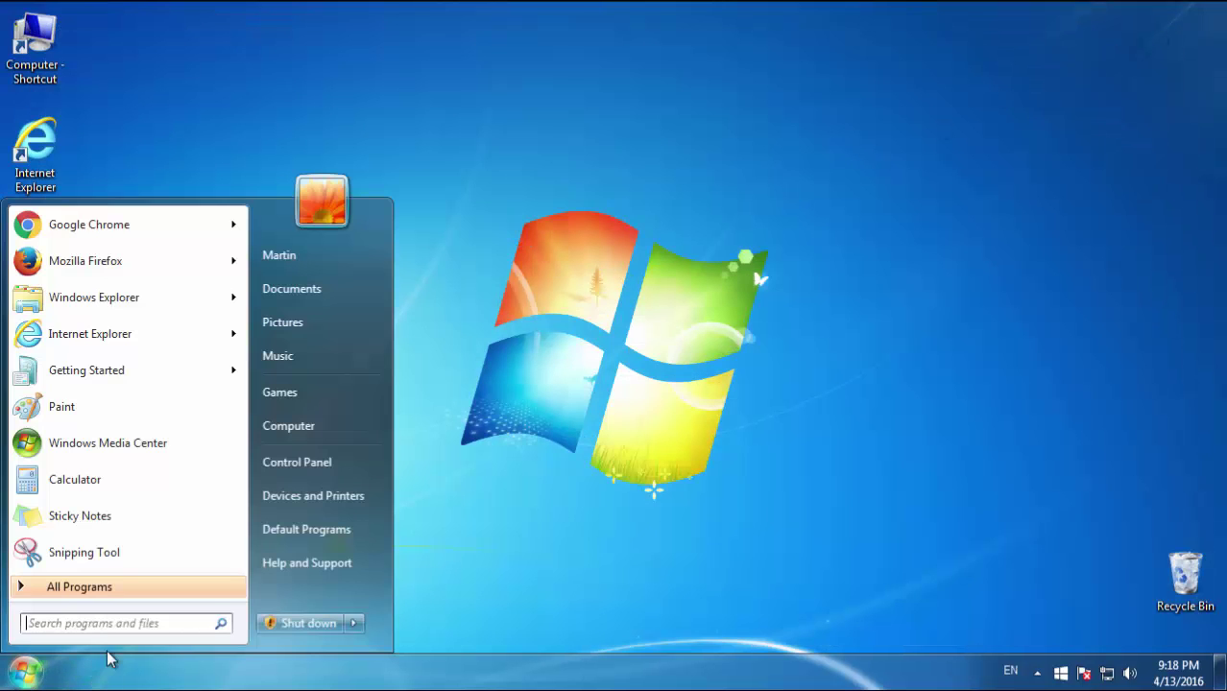
{"action": "left_click", "coordinate": [312, 461]}
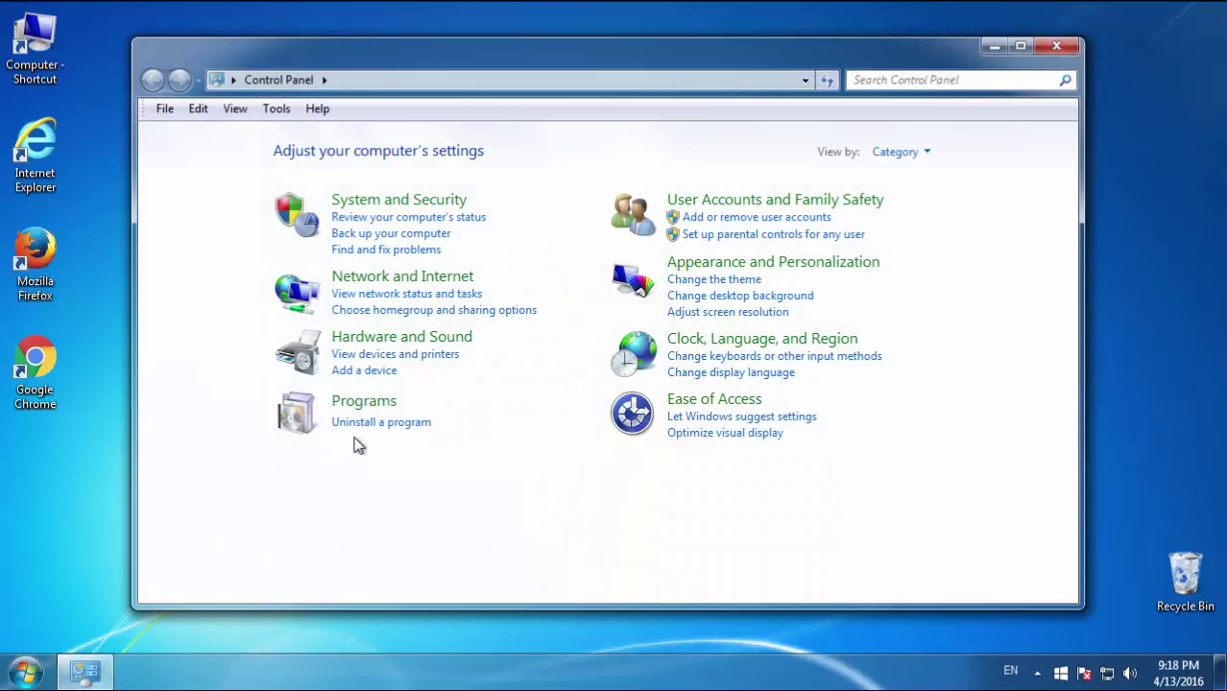
{"action": "left_click", "coordinate": [379, 420]}
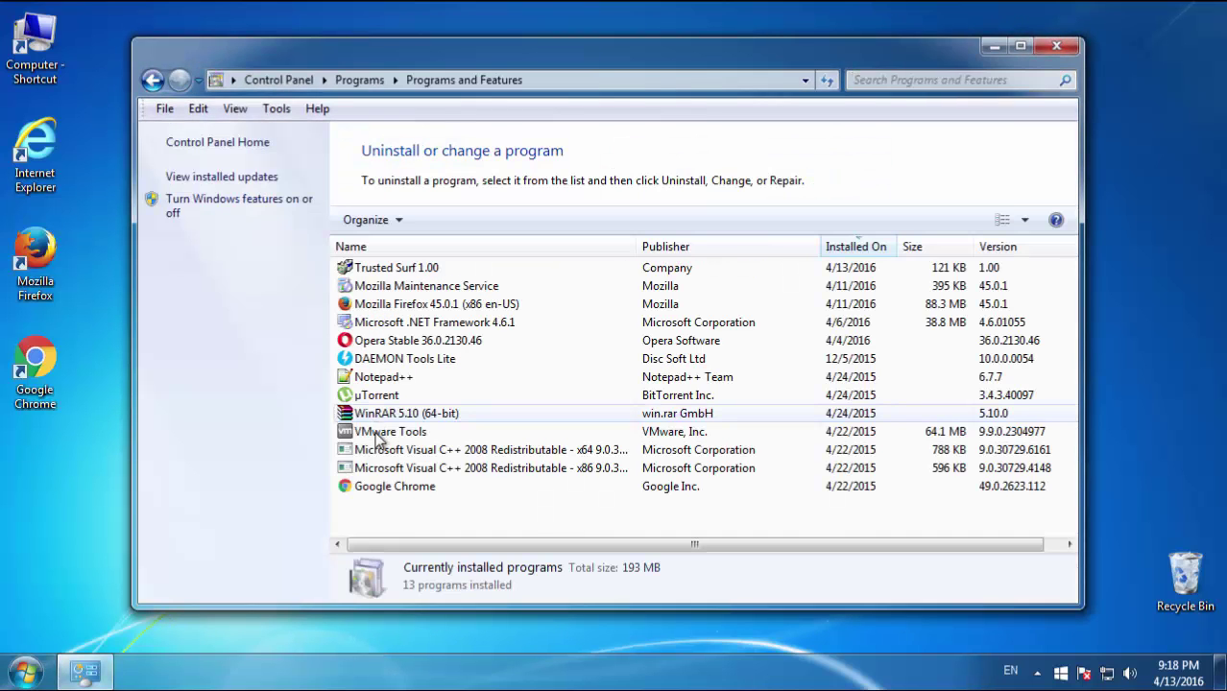
{"action": "left_click", "coordinate": [856, 245]}
{"action": "left_click", "coordinate": [856, 246]}
Uninstall Trusted Surf 1.00 and close the Programs and Features window
{"action": "left_click", "coordinate": [420, 271]}
{"action": "left_click", "coordinate": [433, 229]}
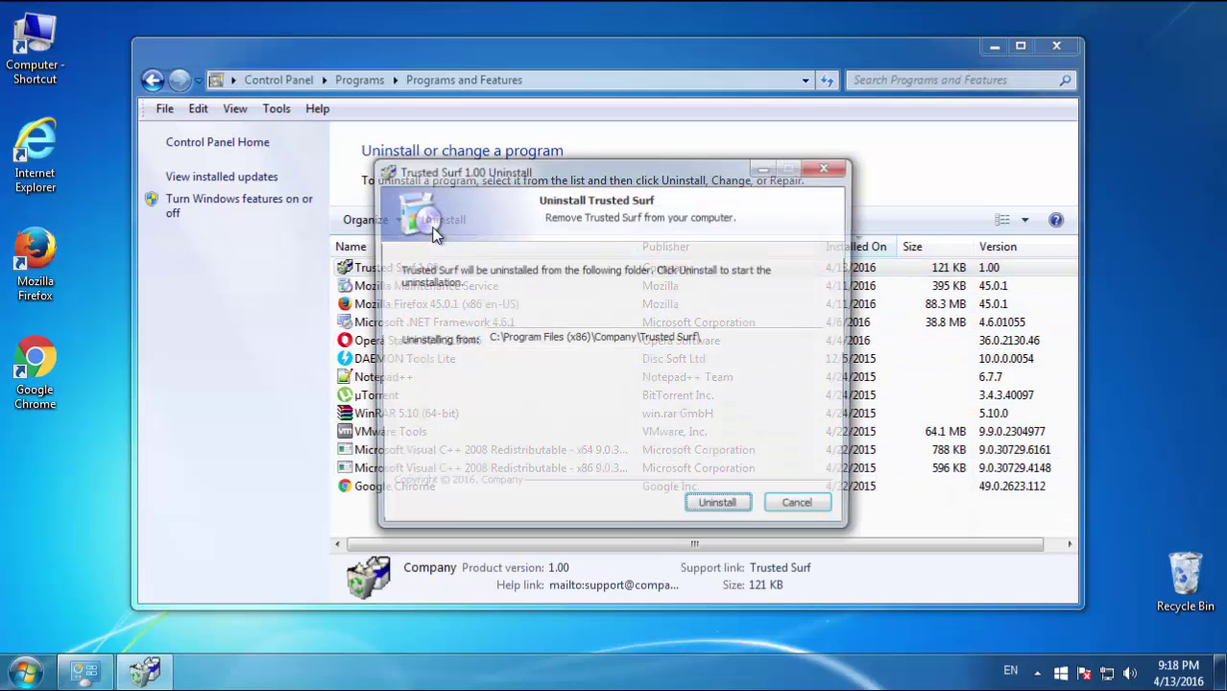
{"action": "left_click", "coordinate": [727, 508]}
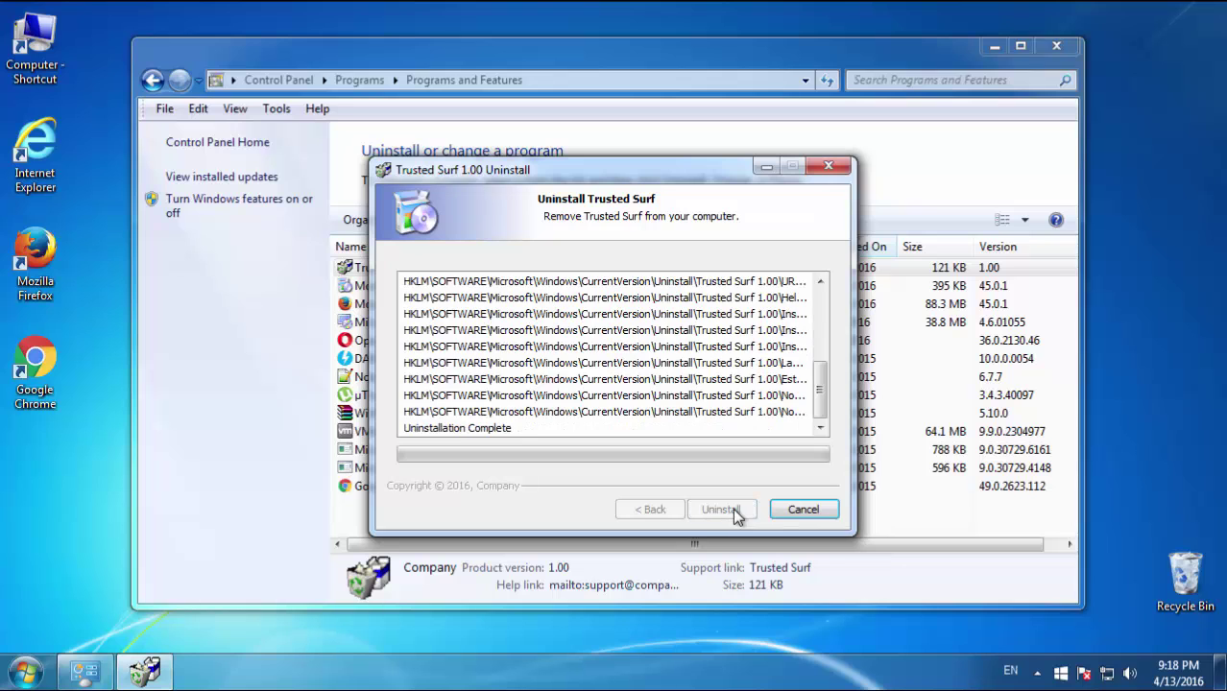
{"action": "left_click", "coordinate": [722, 510]}
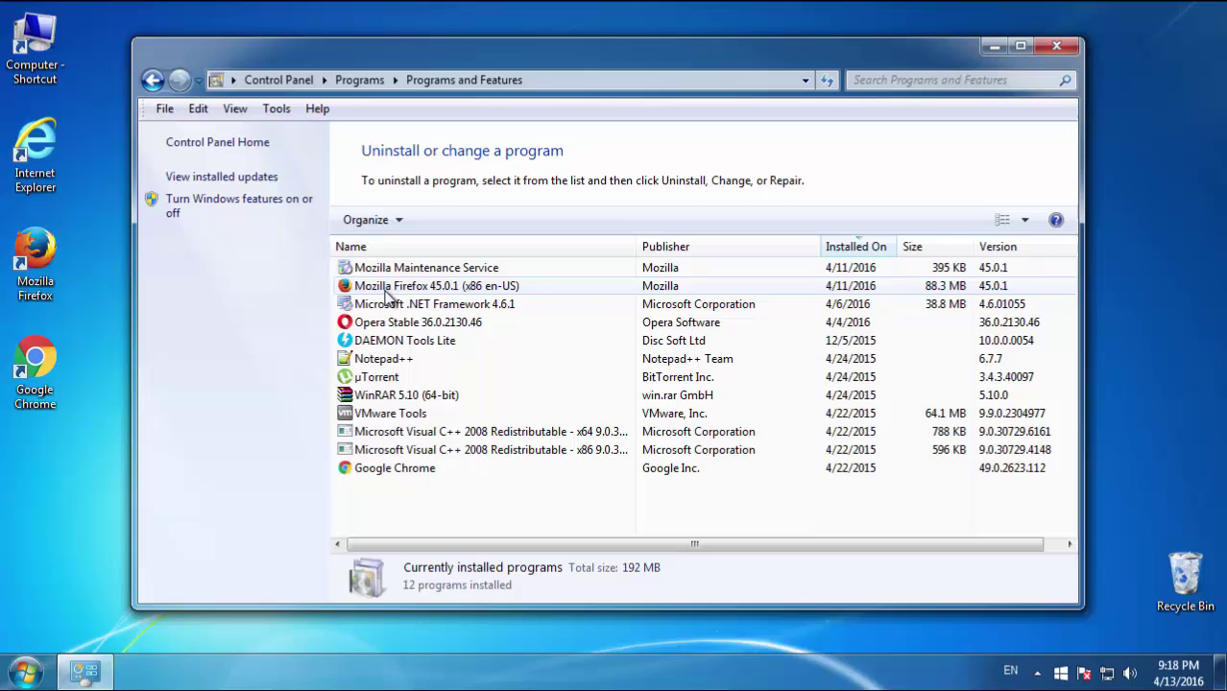
{"action": "left_click", "coordinate": [1057, 47]}
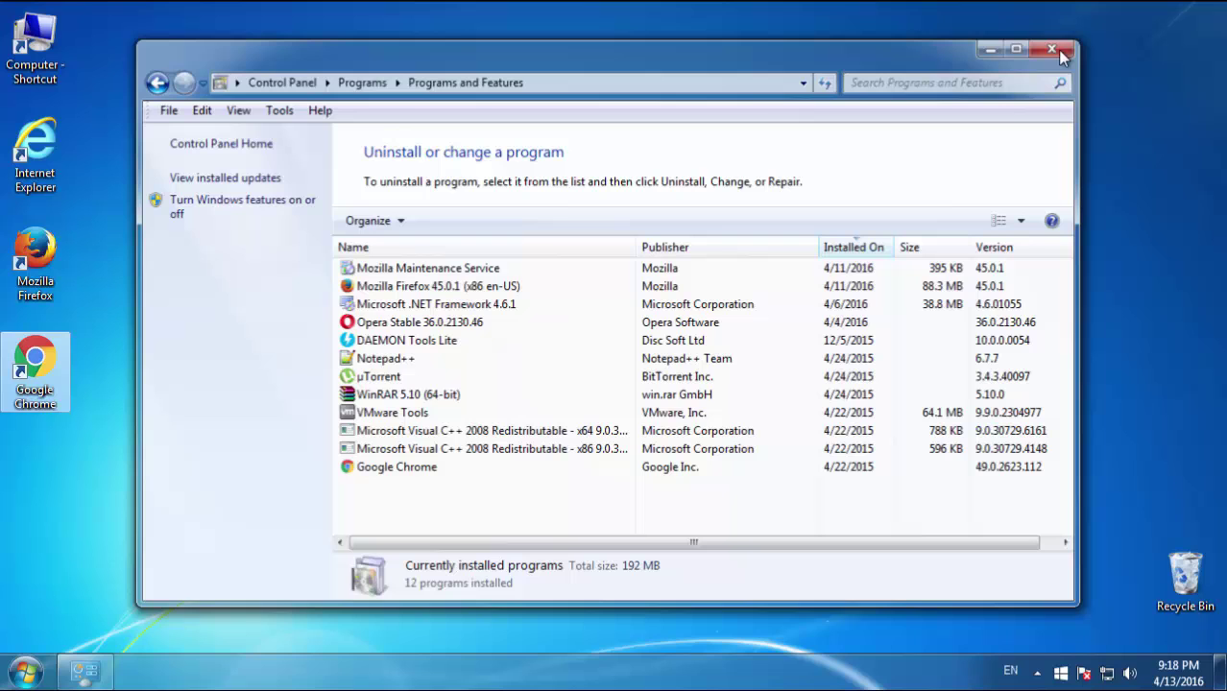
{"action": "left_click", "coordinate": [1062, 55]}
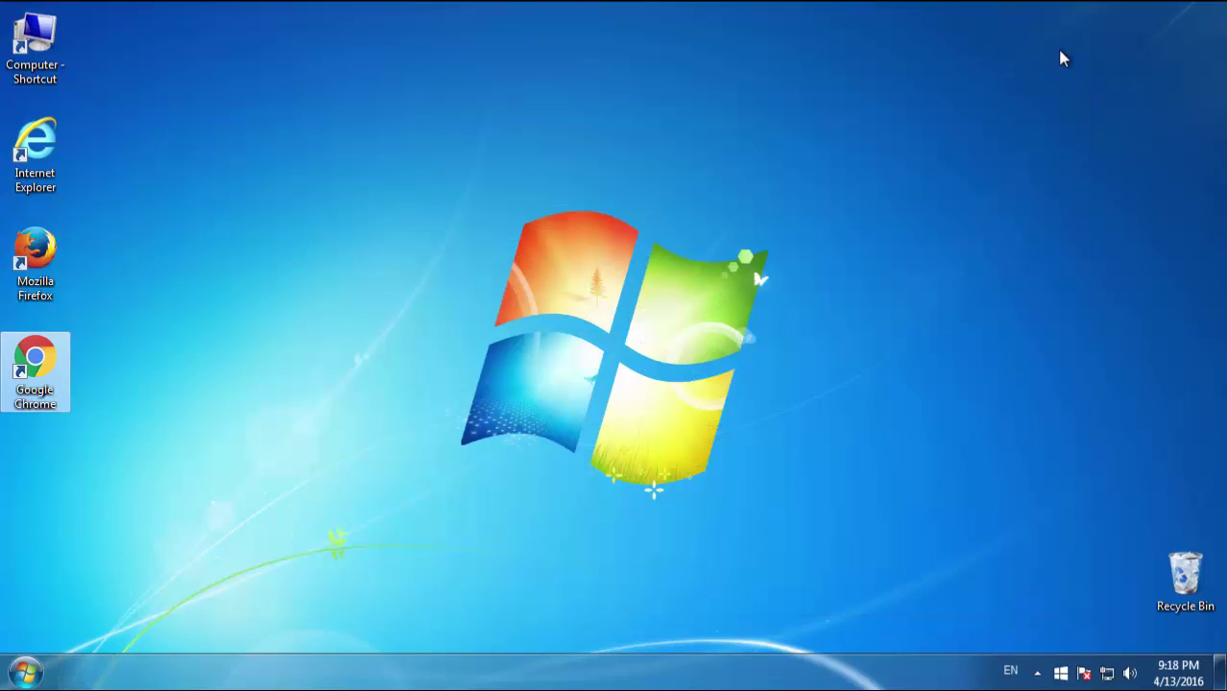
Restart the computer and boot Windows 7 in Safe Mode from the Advanced Boot Options
{"action": "left_click", "coordinate": [24, 675]}
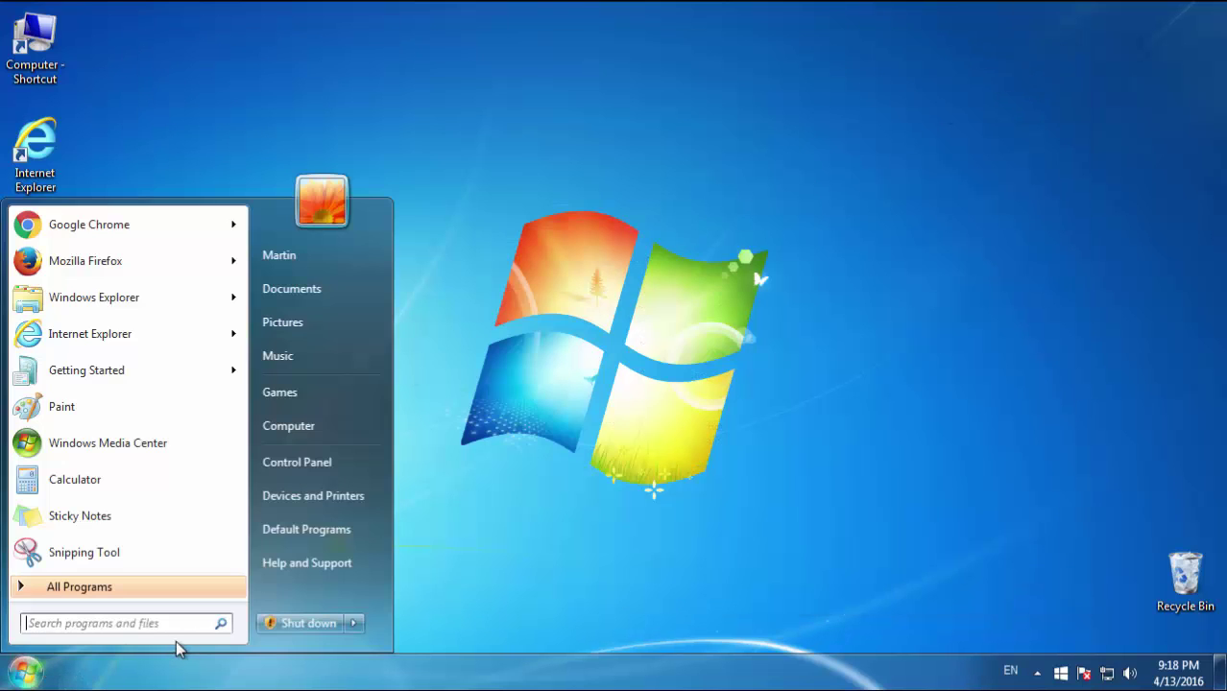
{"action": "mouse_move", "coordinate": [353, 624]}
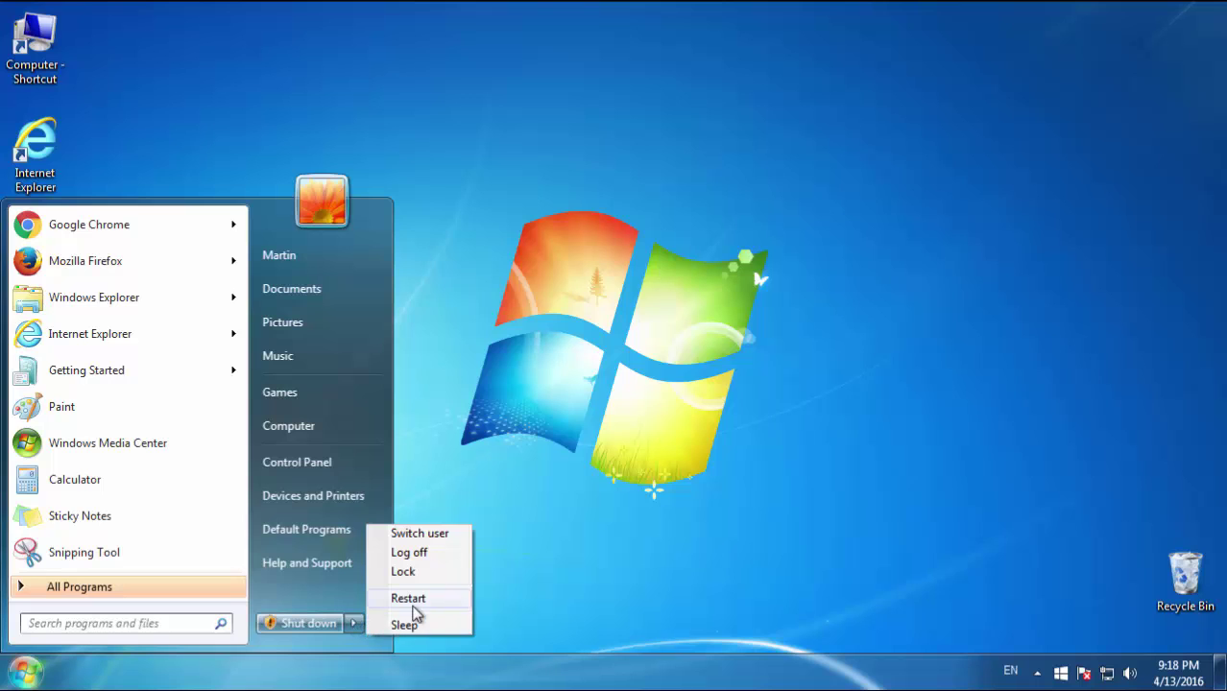
{"action": "left_click", "coordinate": [415, 601]}
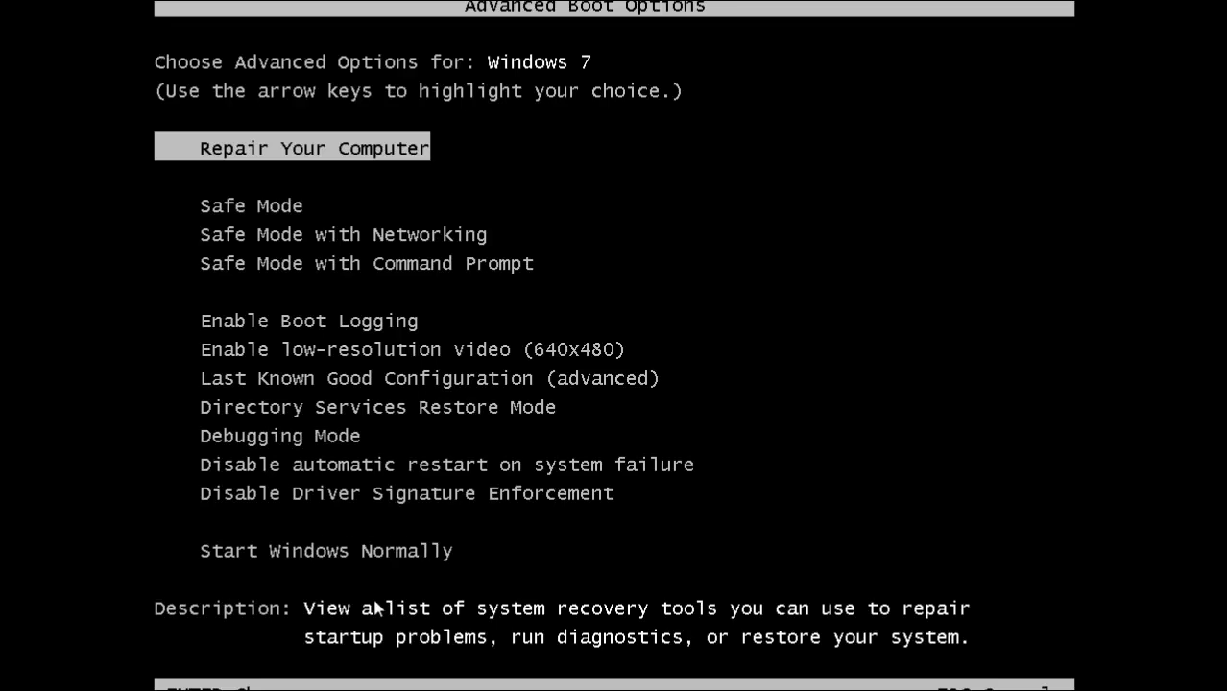
{"action": "key", "text": "Down"}
{"action": "key", "text": "Return"}
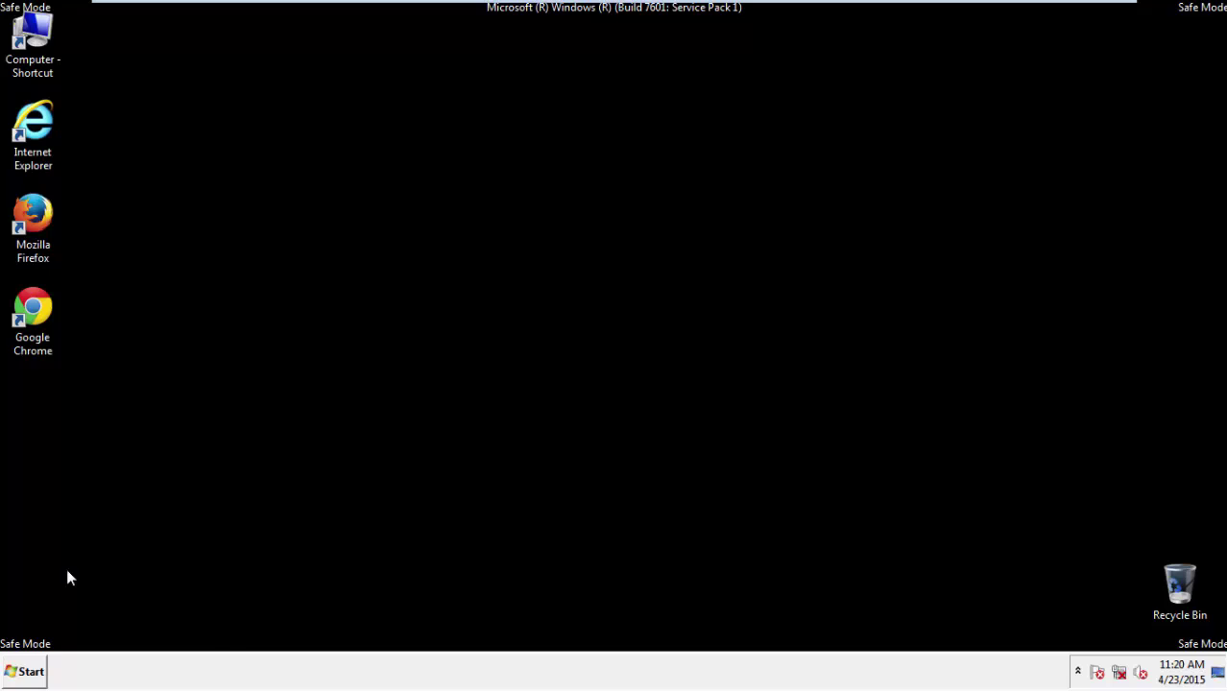
Find and launch the Registry Editor with regedit
{"action": "left_click", "coordinate": [23, 671]}
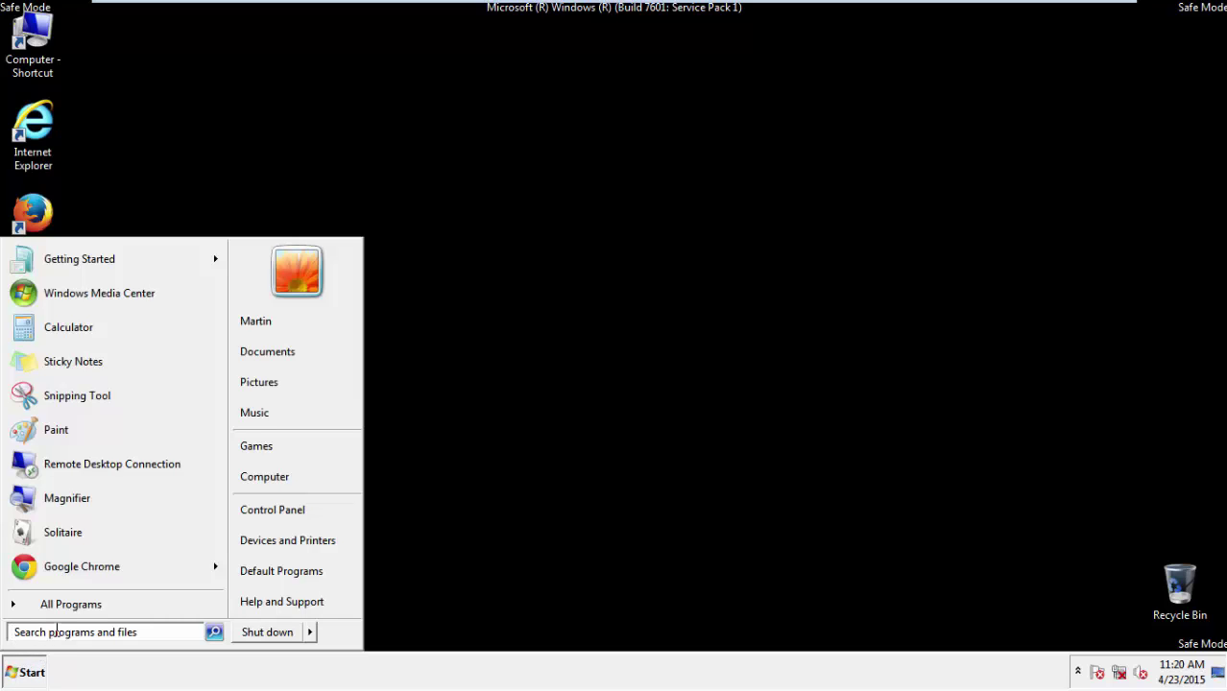
{"action": "left_click", "coordinate": [56, 631]}
{"action": "type", "text": "regedit"}
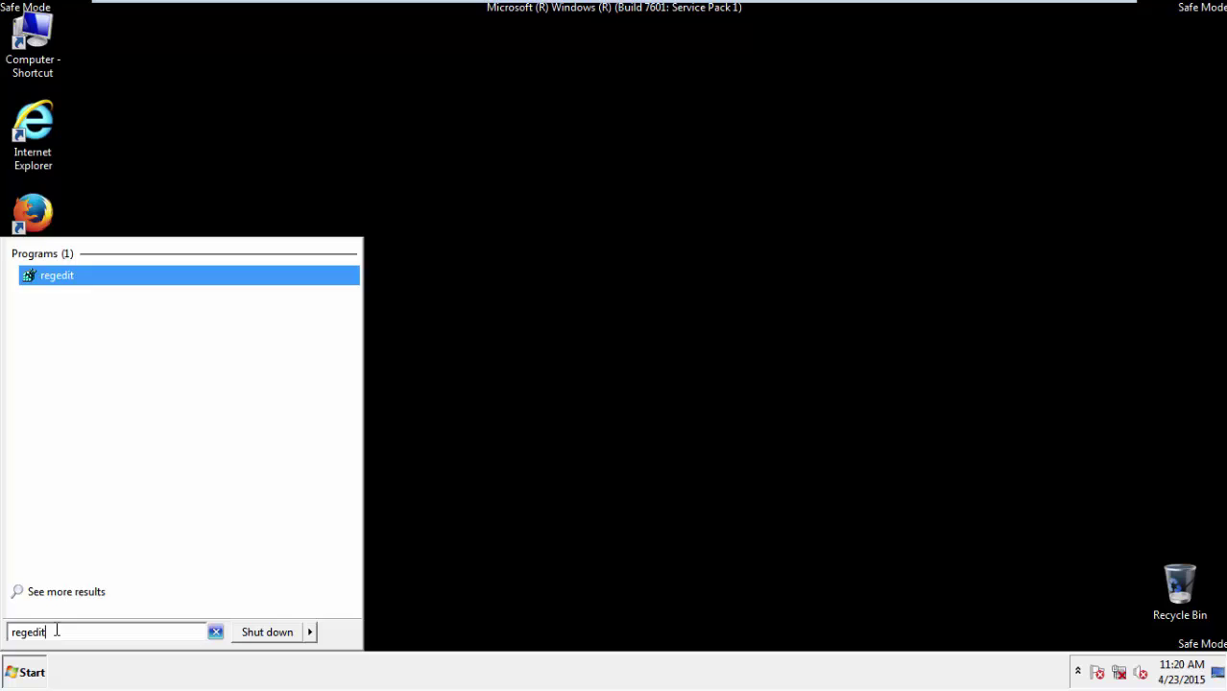
{"action": "key", "text": "Return"}
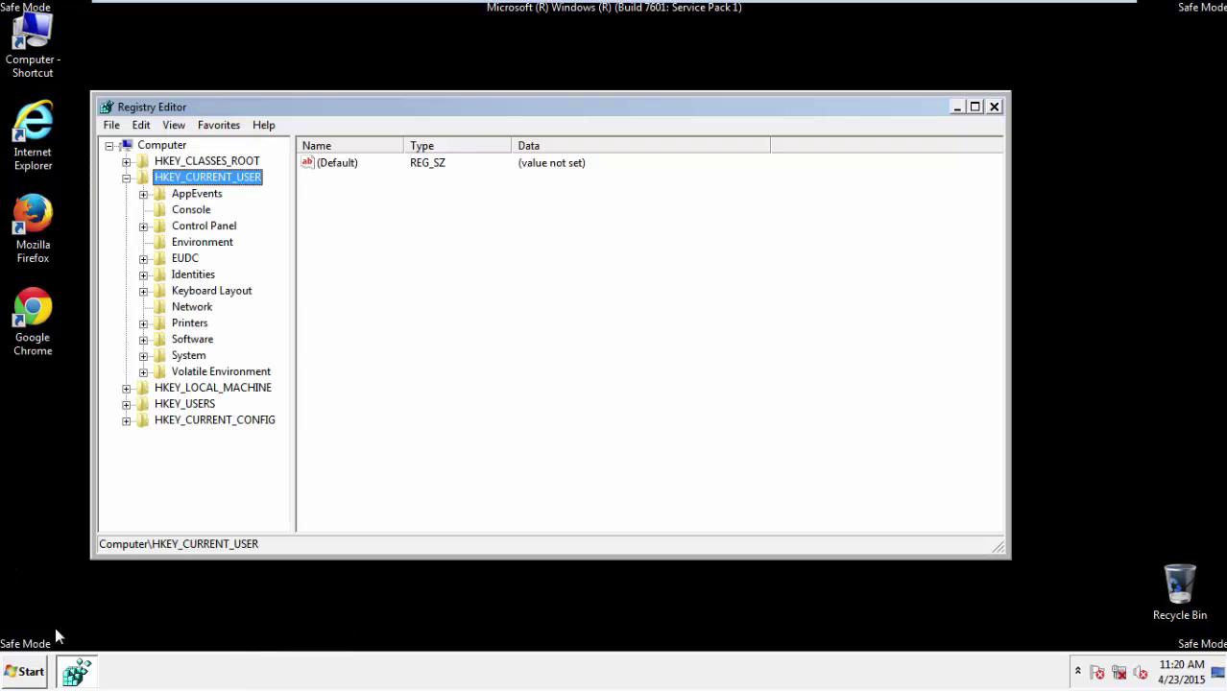
Open the registry key HKEY_CURRENT_USER\Software\Microsoft\Internet Explorer\Main
{"action": "left_click", "coordinate": [126, 178]}
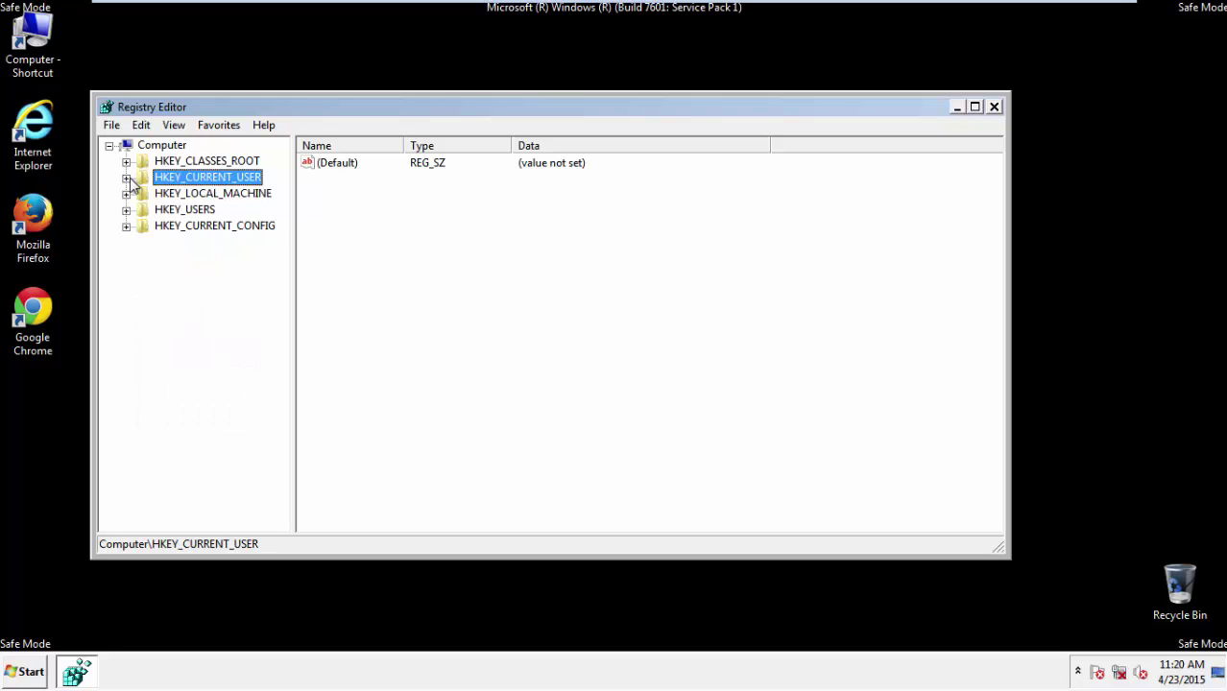
{"action": "double_click", "coordinate": [201, 183]}
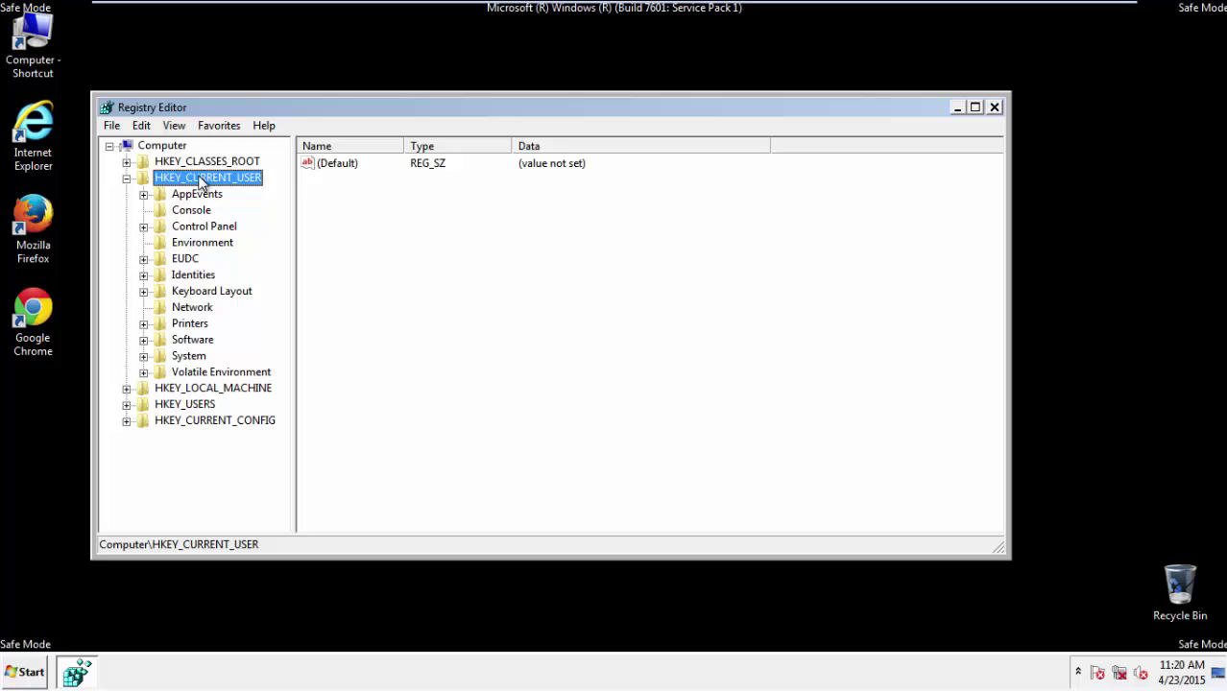
{"action": "double_click", "coordinate": [195, 341]}
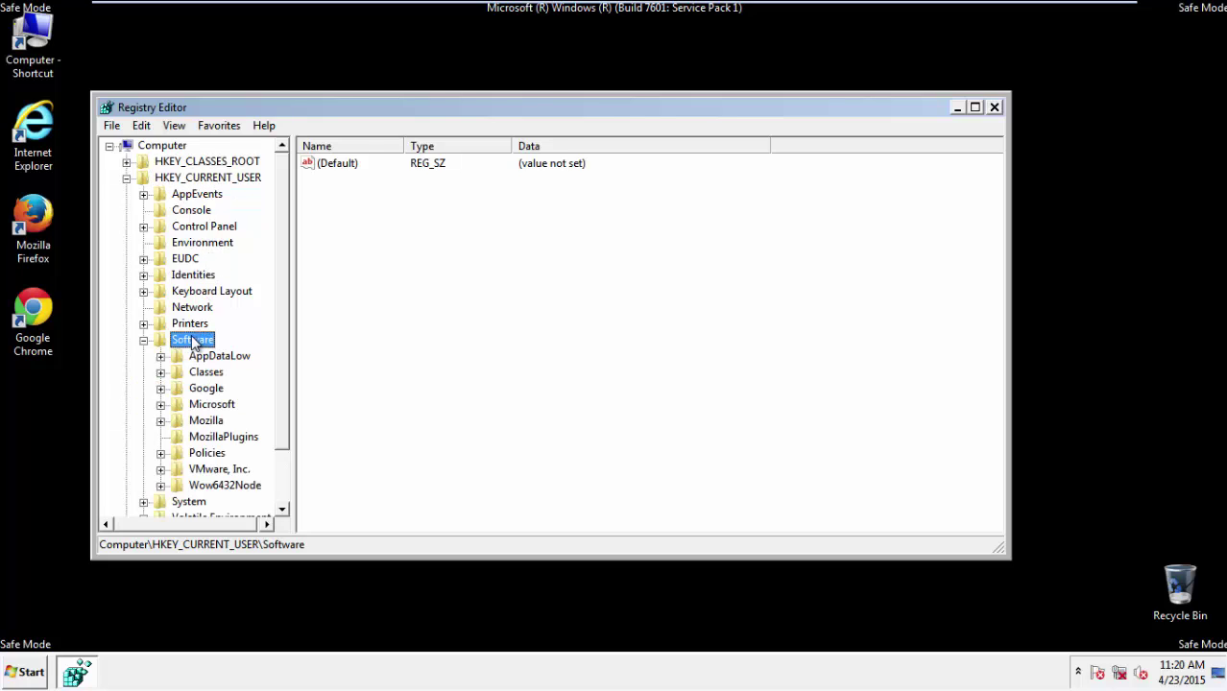
{"action": "double_click", "coordinate": [202, 407]}
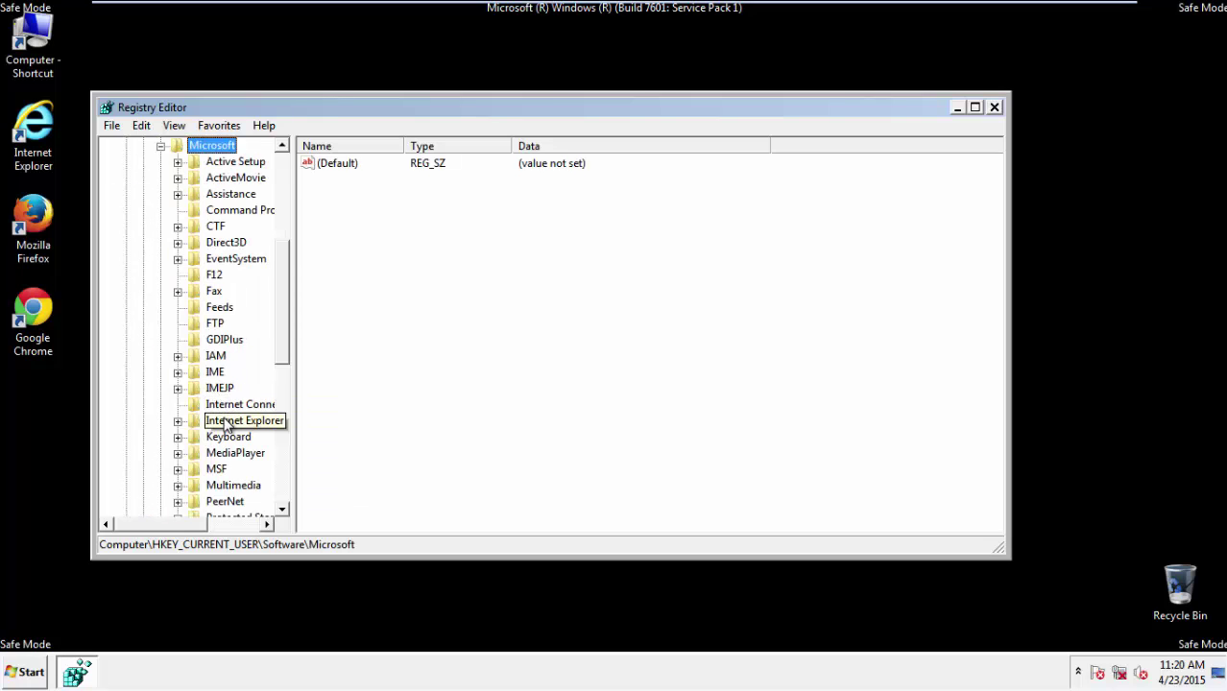
{"action": "double_click", "coordinate": [228, 422]}
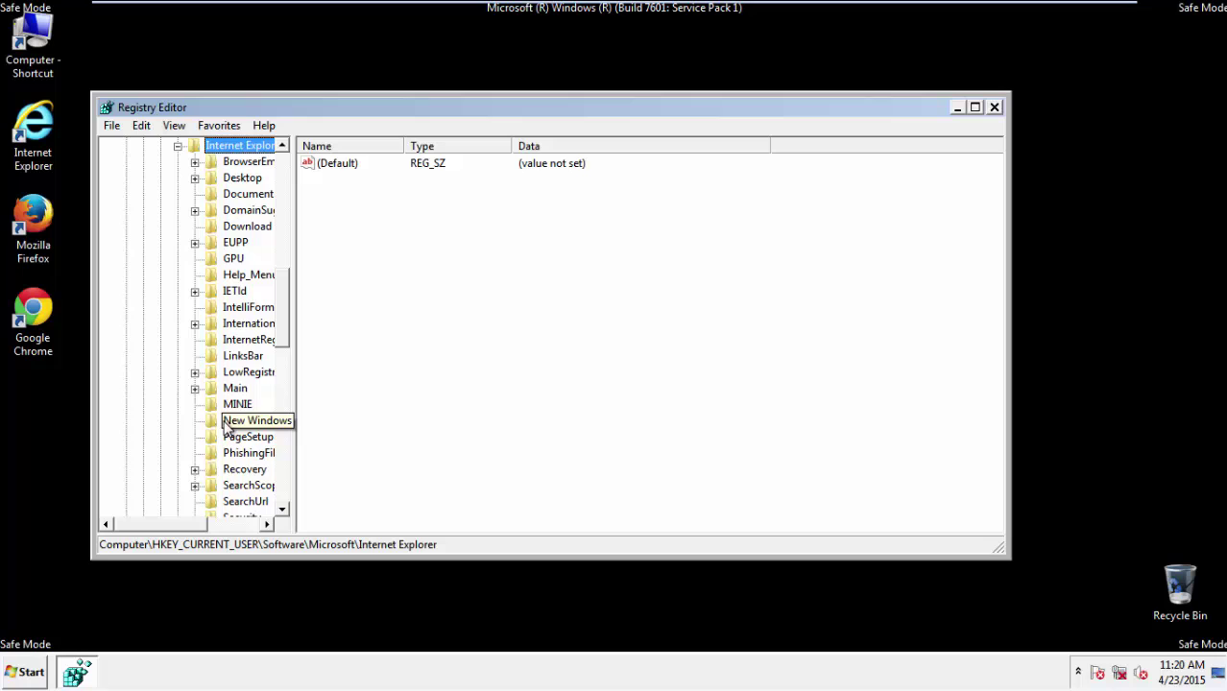
{"action": "left_click_drag", "start_coordinate": [285, 327], "coordinate": [284, 352]}
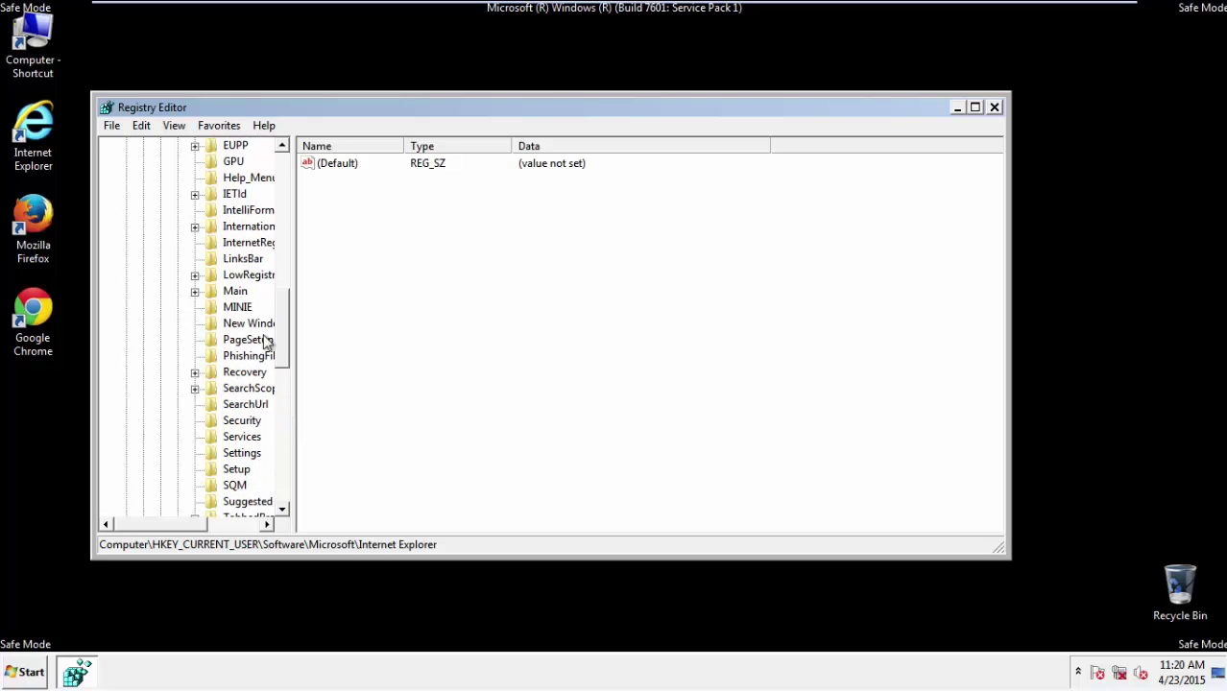
{"action": "left_click", "coordinate": [236, 293]}
{"action": "double_click", "coordinate": [235, 293]}
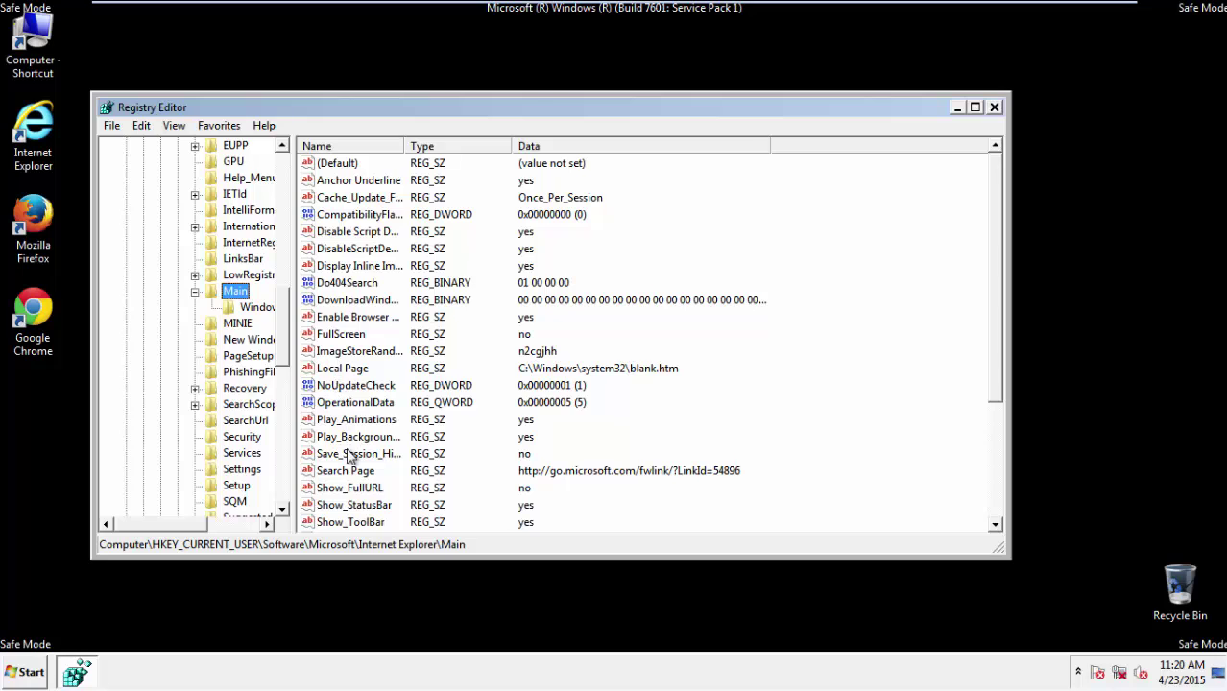
Delete the Start Page value from the Internet Explorer Main key and close the Registry Editor
{"action": "scroll", "coordinate": [348, 462], "scroll_direction": "down", "scroll_amount": 3}
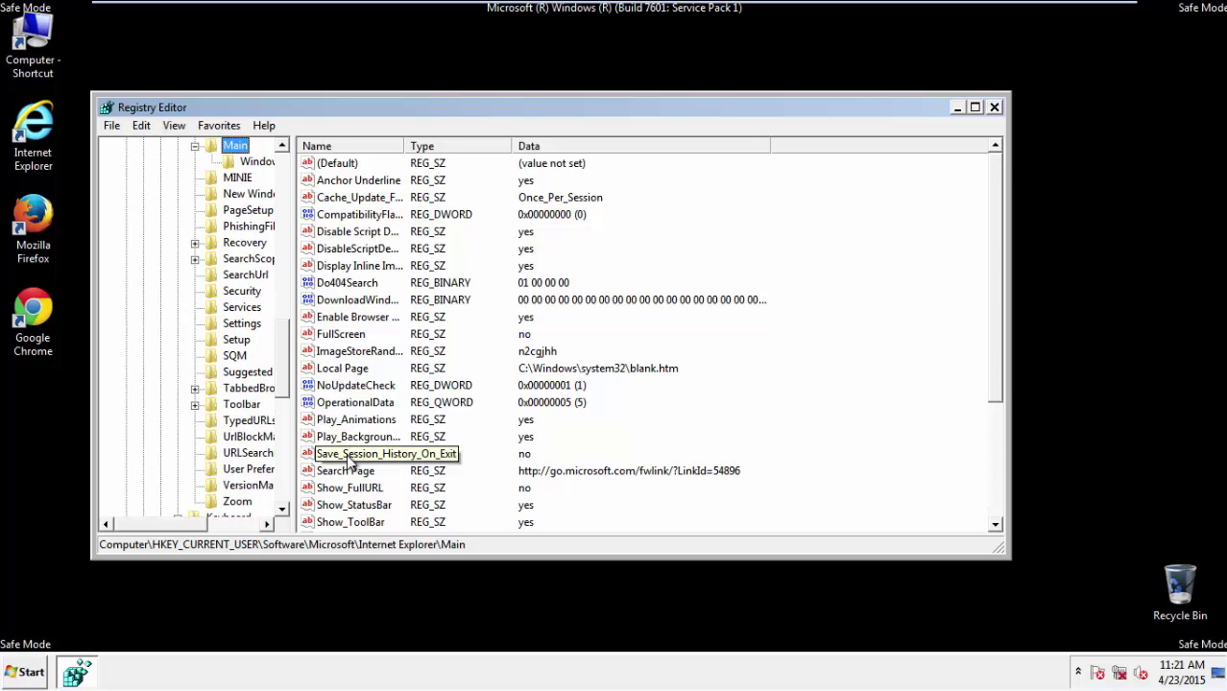
{"action": "left_click_drag", "start_coordinate": [994, 355], "coordinate": [986, 459]}
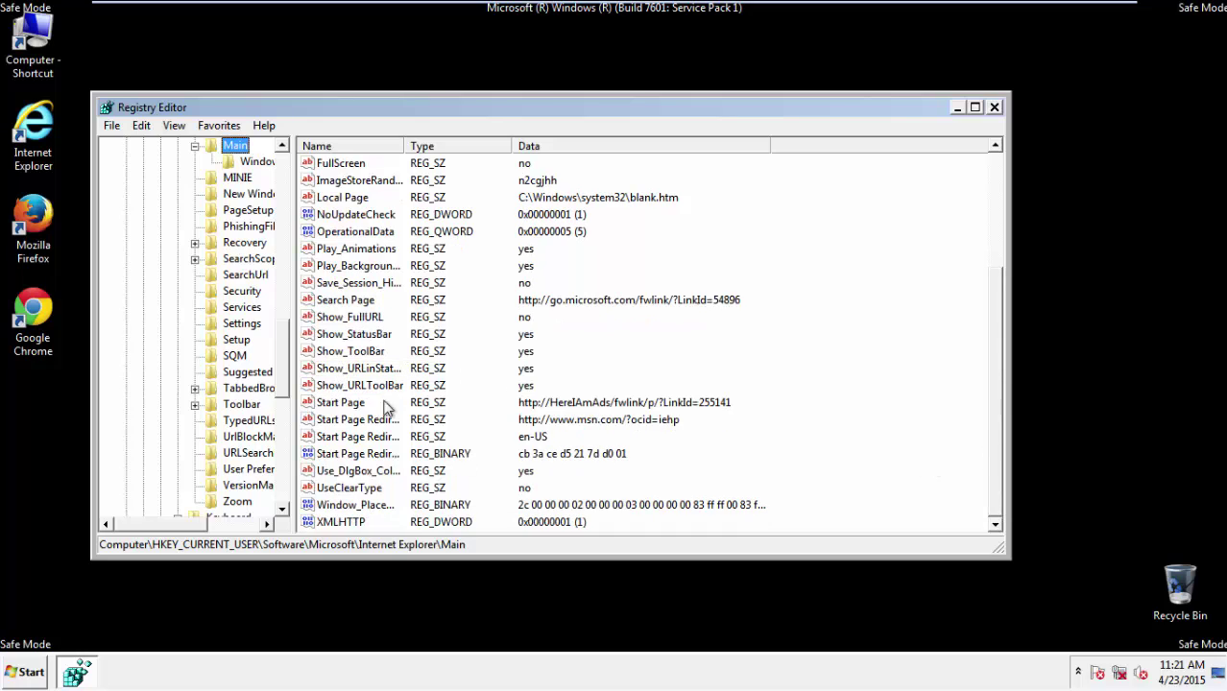
{"action": "left_click", "coordinate": [341, 404]}
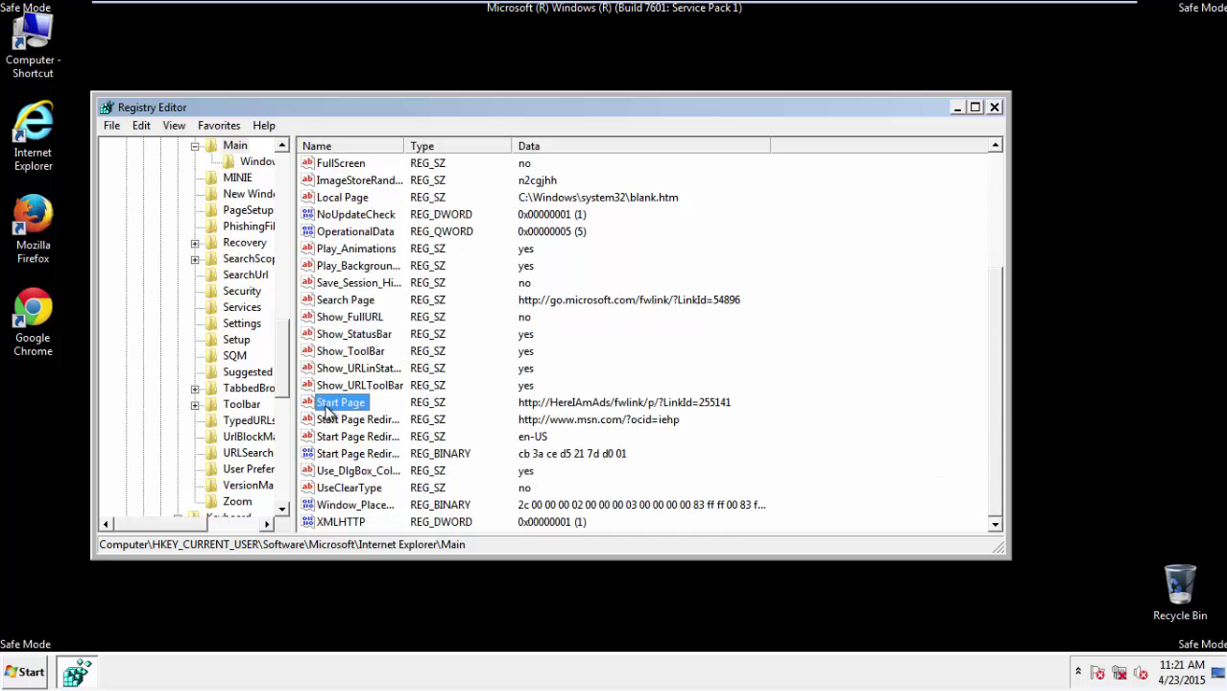
{"action": "right_click", "coordinate": [326, 408]}
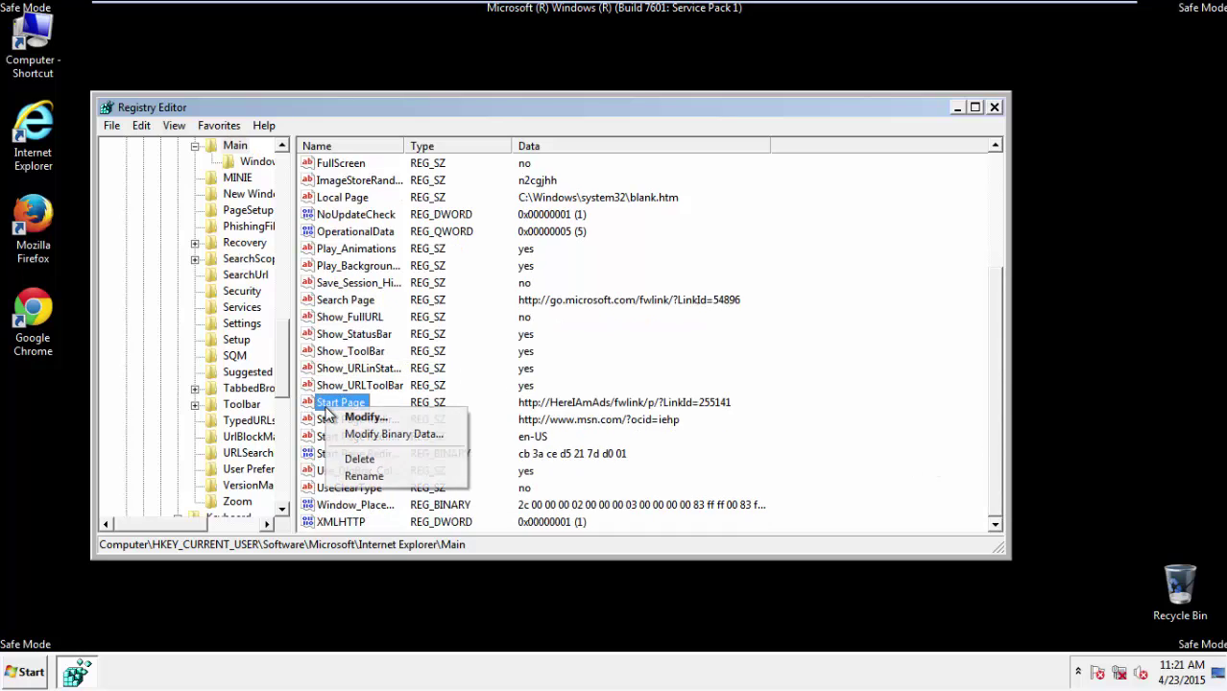
{"action": "left_click", "coordinate": [353, 458]}
{"action": "left_click", "coordinate": [747, 335]}
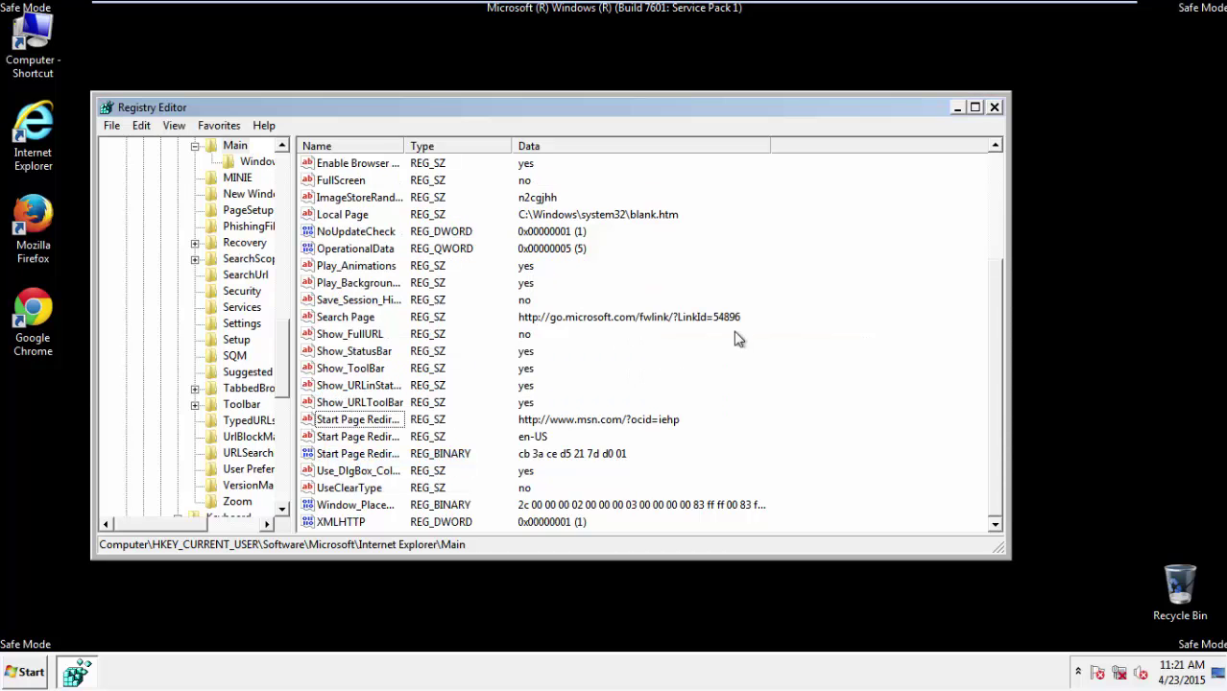
{"action": "left_click", "coordinate": [994, 109]}
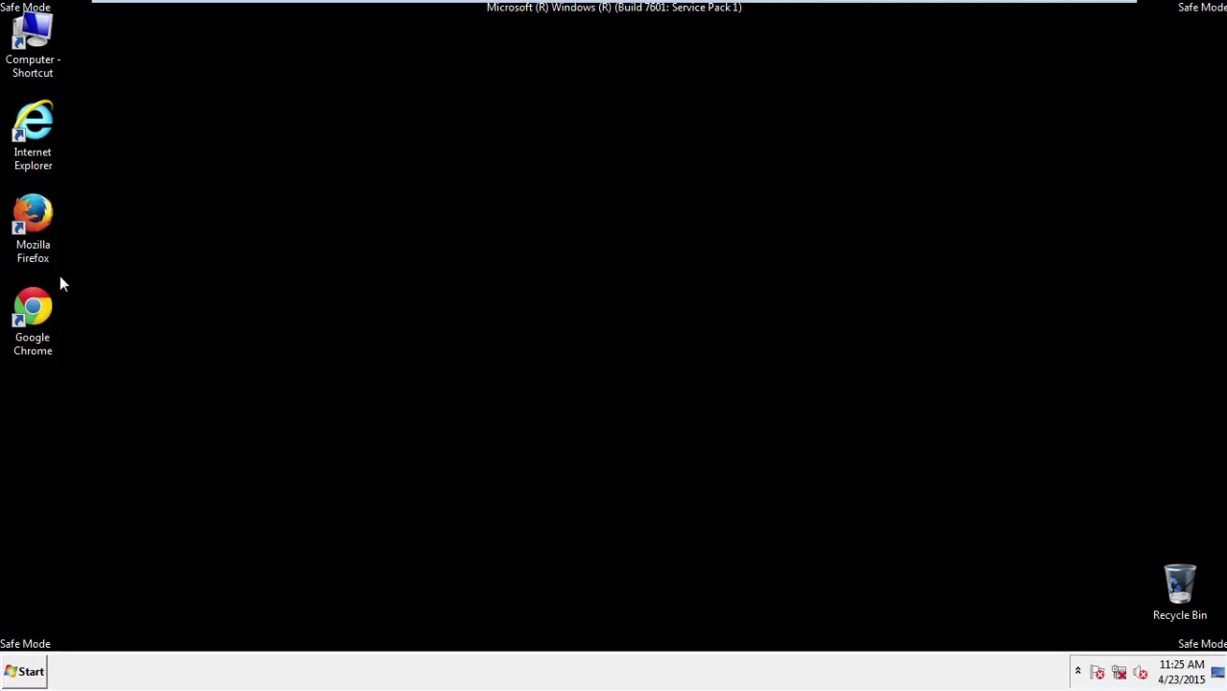
Open Mozilla Firefox and decline making it the default browser
{"action": "left_click", "coordinate": [43, 225]}
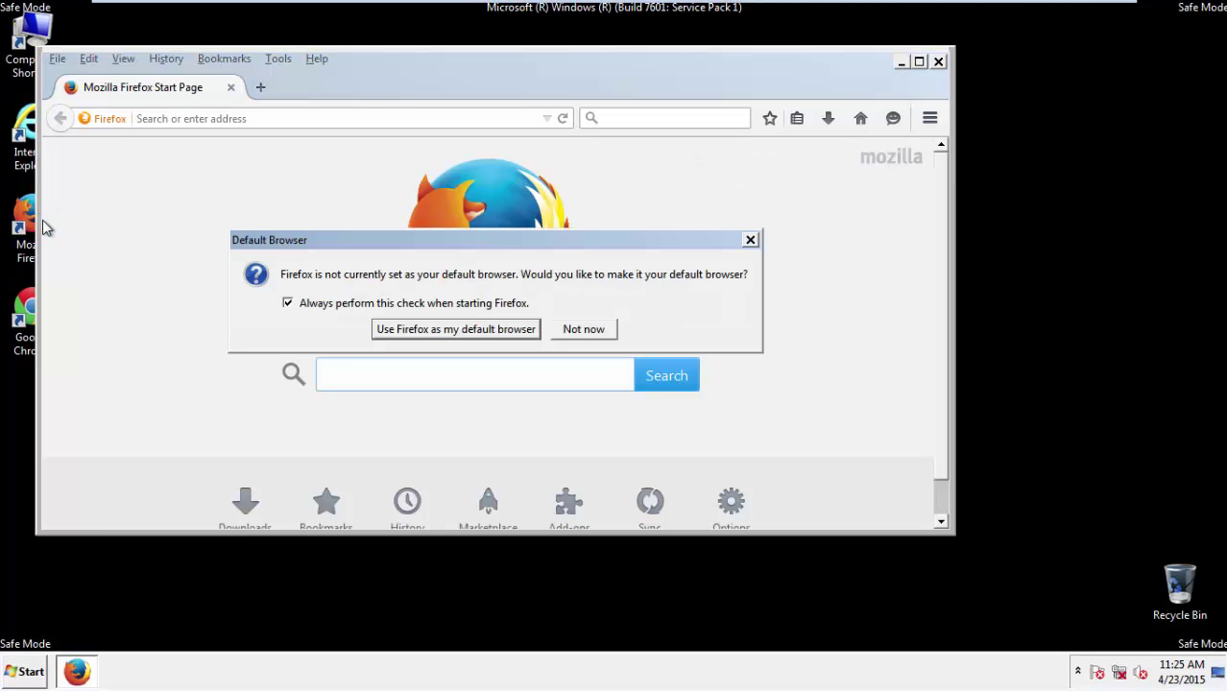
{"action": "left_click", "coordinate": [583, 329]}
Hide Firefox's menu bar and show it again
{"action": "right_click", "coordinate": [376, 75]}
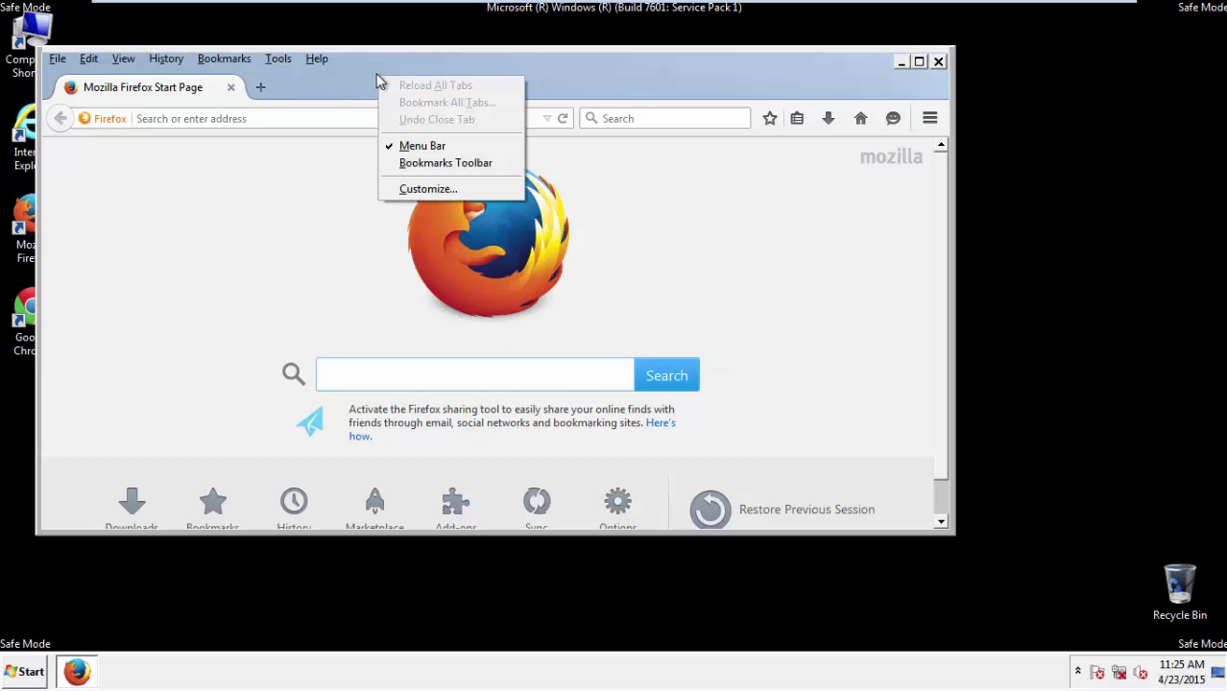
{"action": "left_click", "coordinate": [412, 146]}
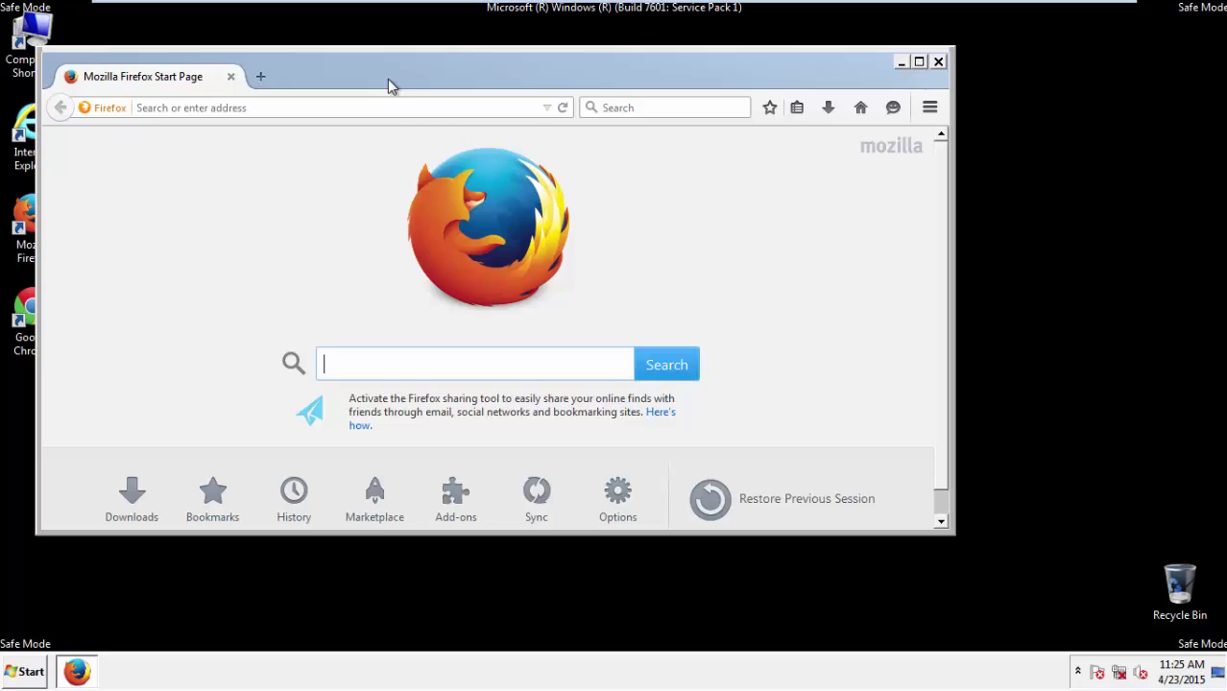
{"action": "right_click", "coordinate": [387, 79]}
{"action": "left_click", "coordinate": [412, 148]}
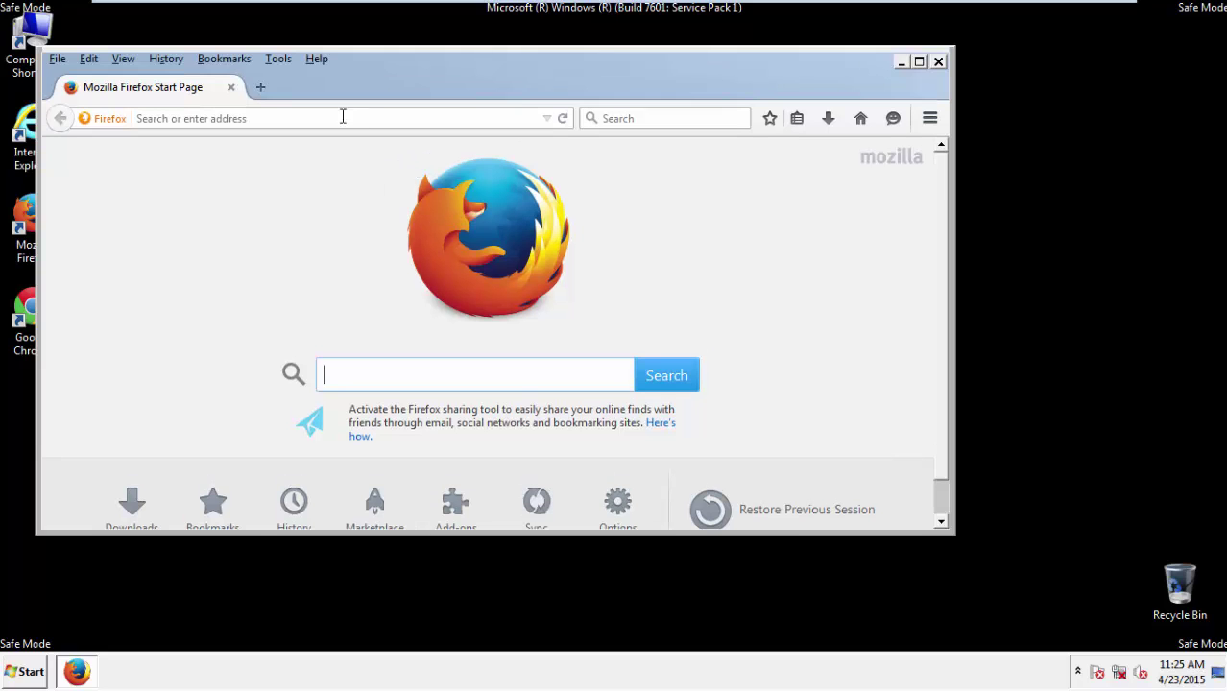
Clear Firefox's history for the time range Everything, with Offline Website Data and Site Preferences included
{"action": "left_click", "coordinate": [171, 59]}
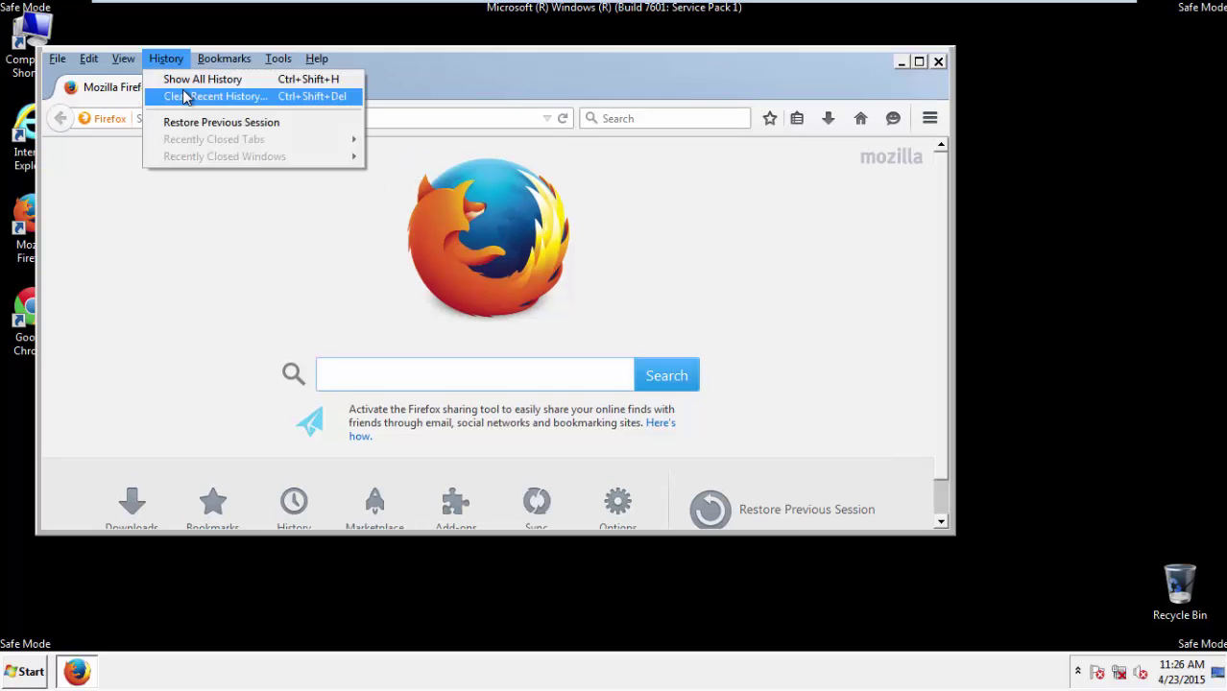
{"action": "left_click", "coordinate": [186, 97]}
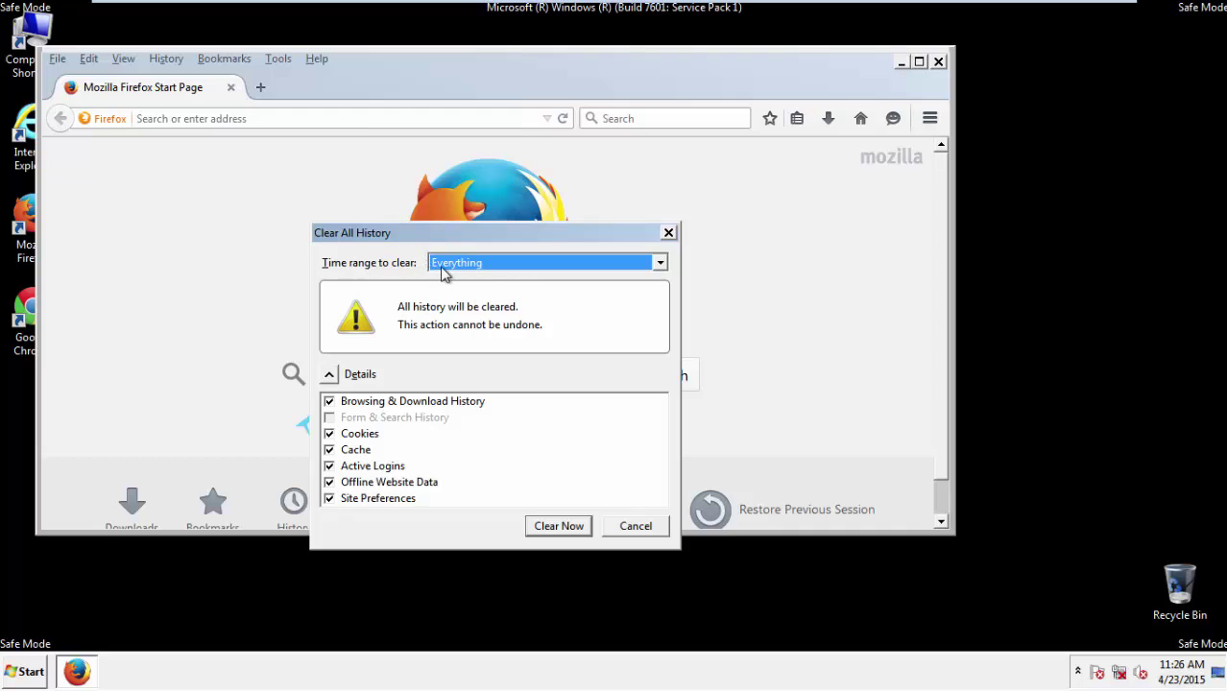
{"action": "left_click", "coordinate": [452, 269]}
{"action": "left_click", "coordinate": [461, 361]}
{"action": "left_click", "coordinate": [329, 482]}
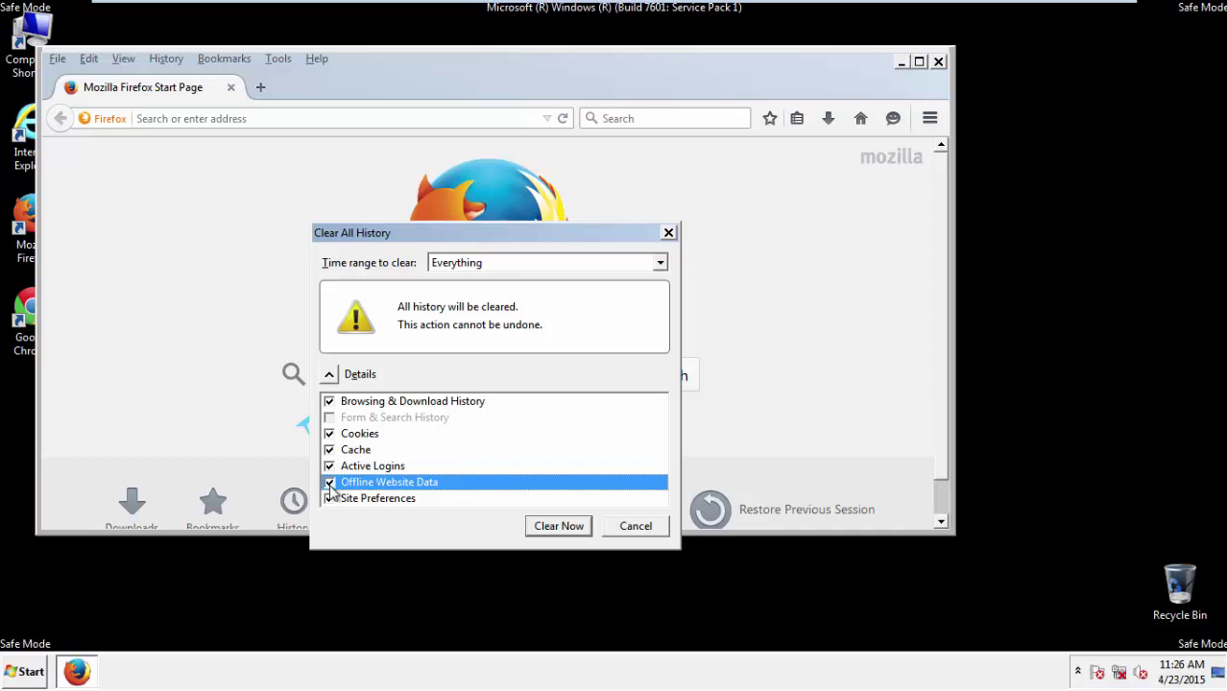
{"action": "left_click", "coordinate": [328, 482]}
{"action": "left_click", "coordinate": [329, 498]}
{"action": "left_click", "coordinate": [329, 499]}
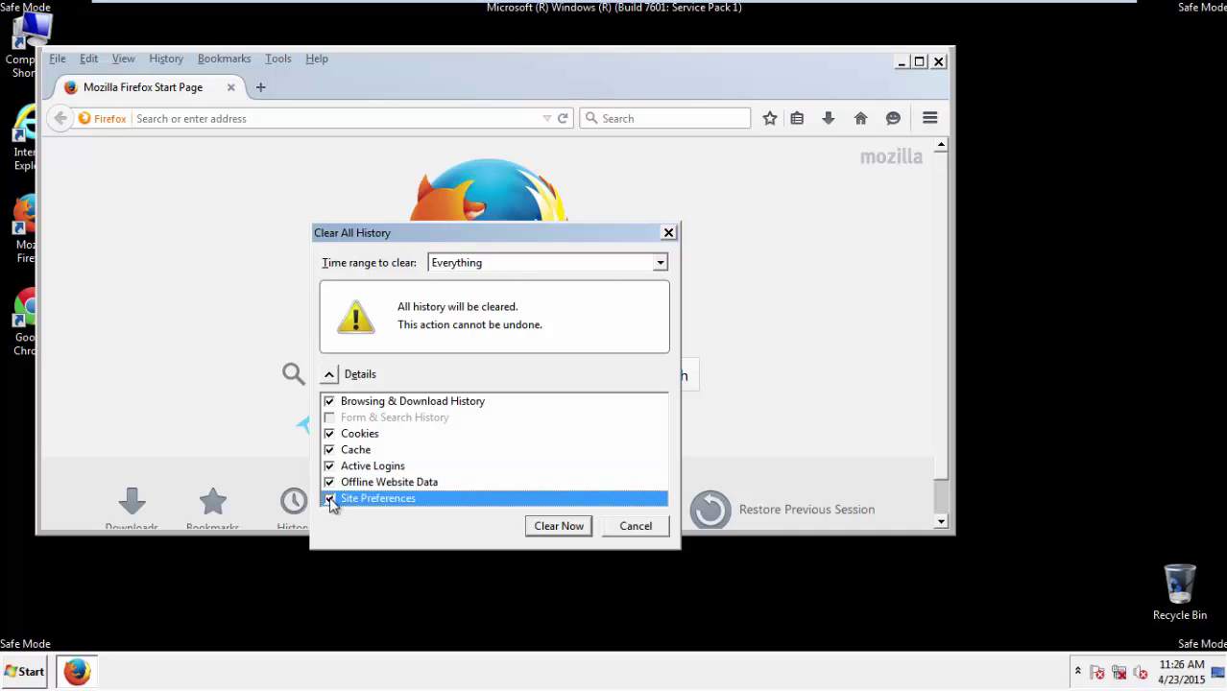
{"action": "left_click", "coordinate": [556, 528]}
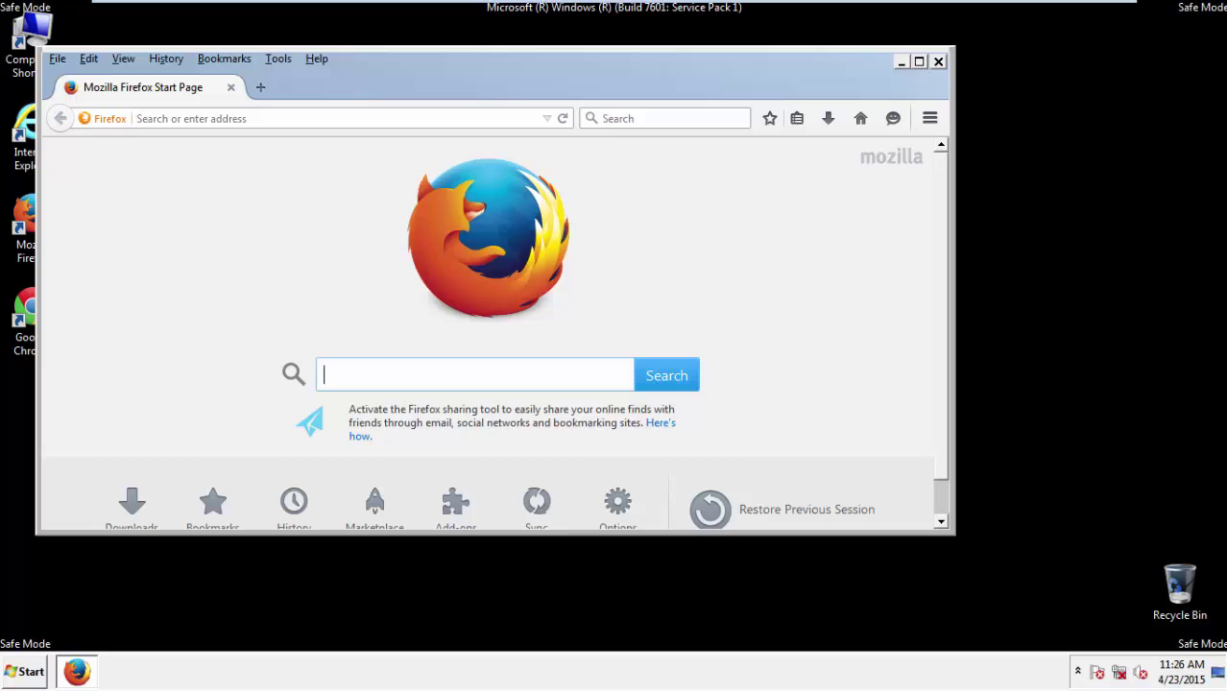
Refresh Firefox from its Troubleshooting Information page, finish the import, and close the reopened browser without making it the default
{"action": "left_click", "coordinate": [316, 59]}
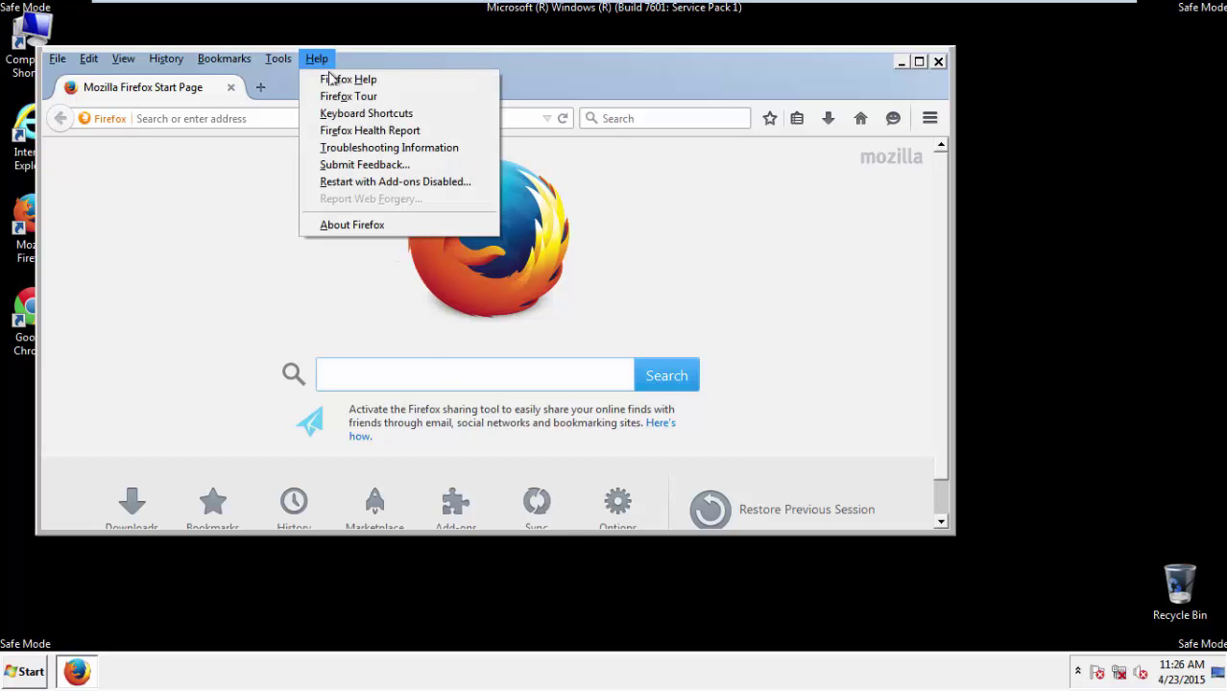
{"action": "left_click", "coordinate": [358, 148]}
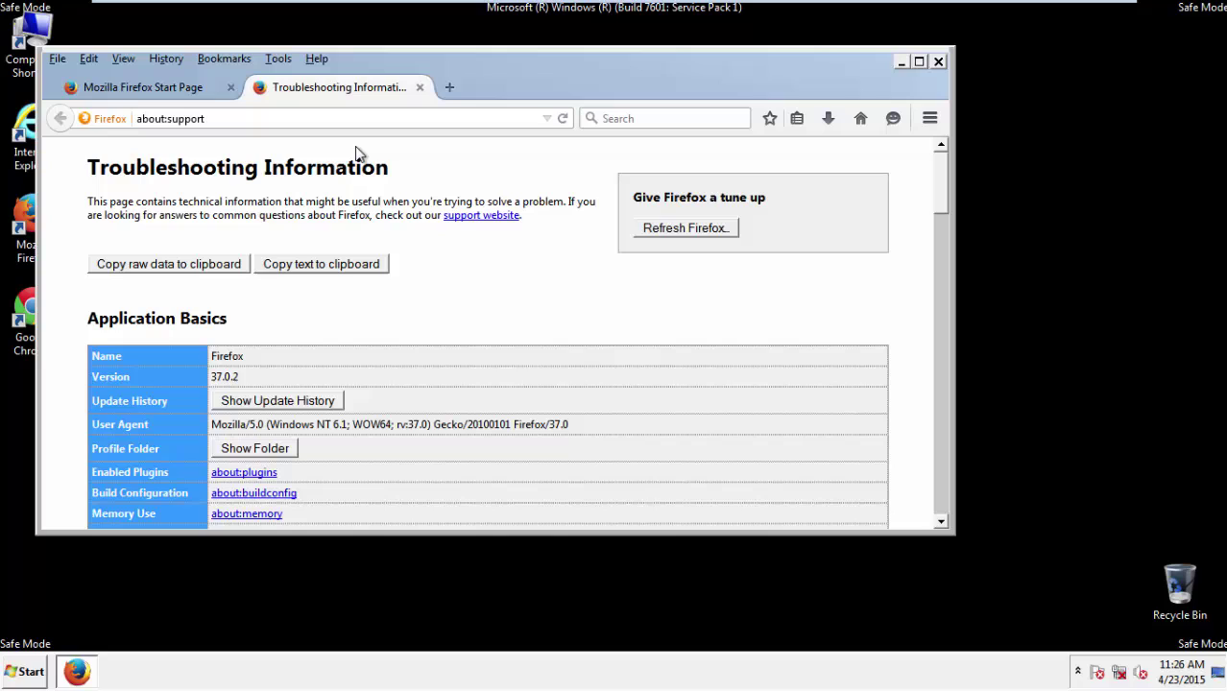
{"action": "left_click", "coordinate": [711, 231]}
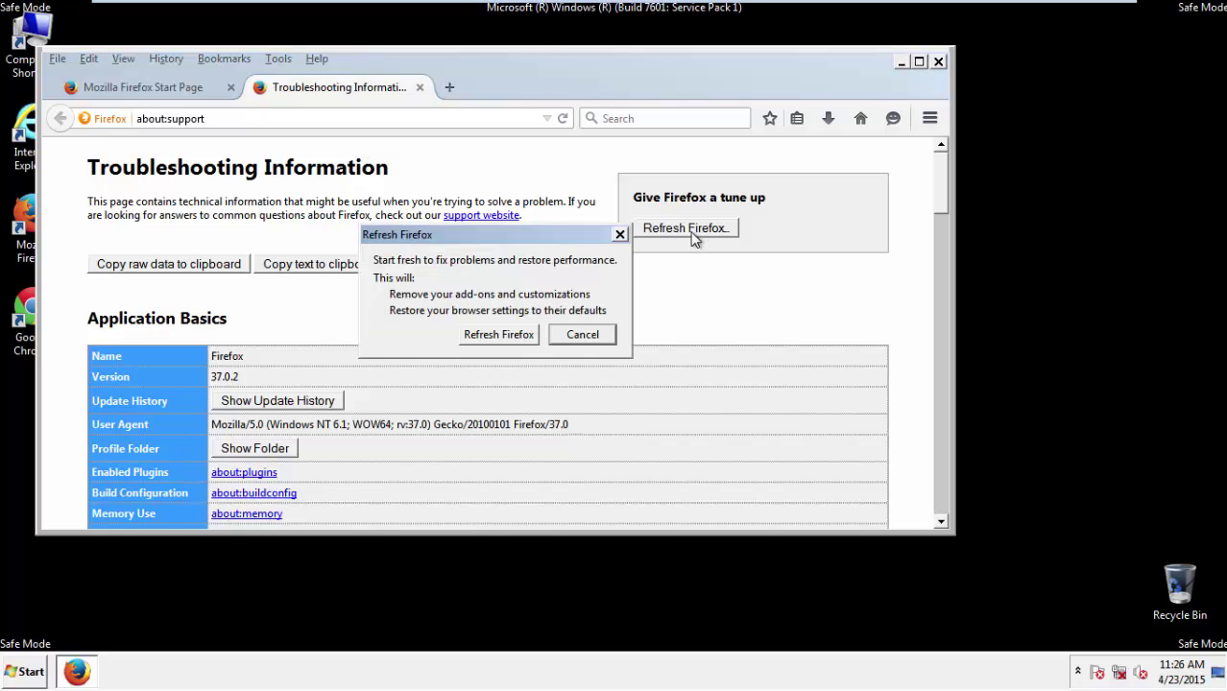
{"action": "left_click", "coordinate": [498, 334]}
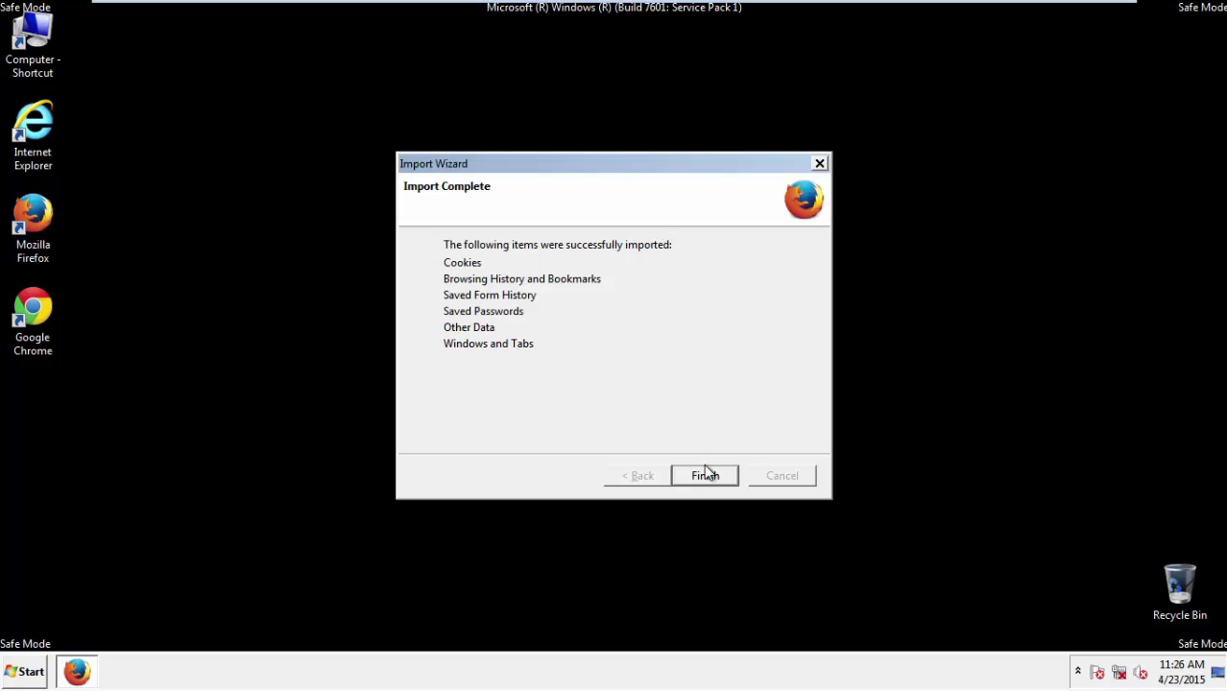
{"action": "left_click", "coordinate": [705, 477]}
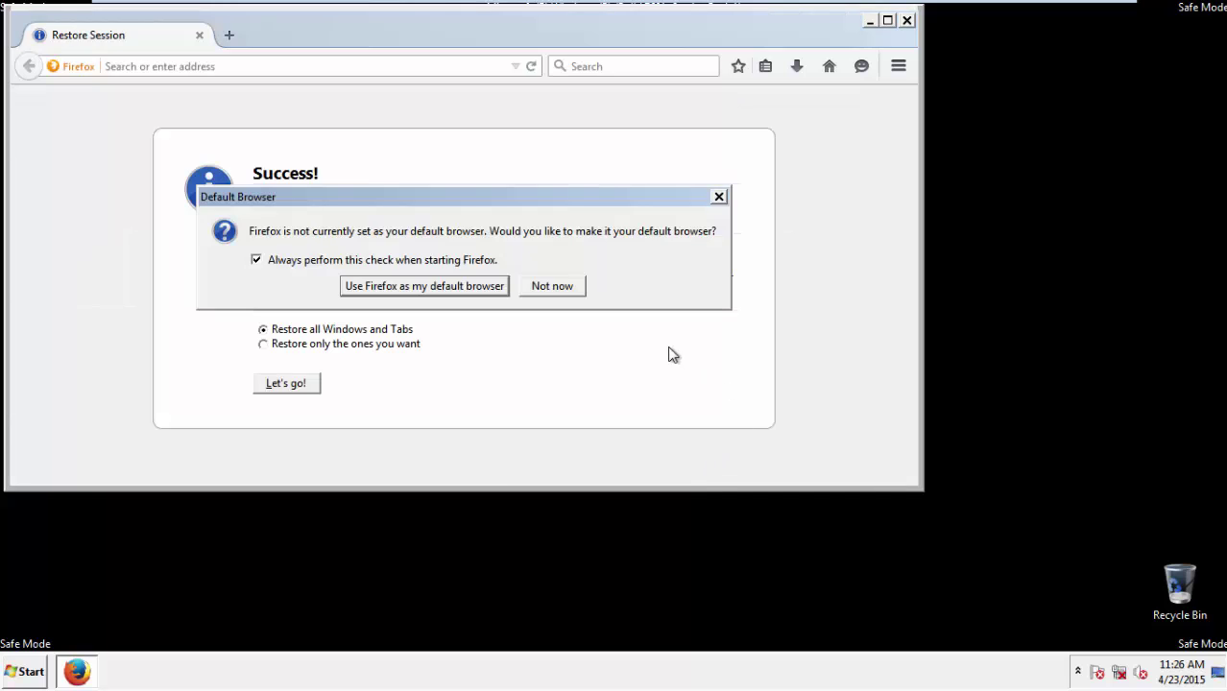
{"action": "left_click", "coordinate": [555, 286]}
{"action": "left_click", "coordinate": [906, 20]}
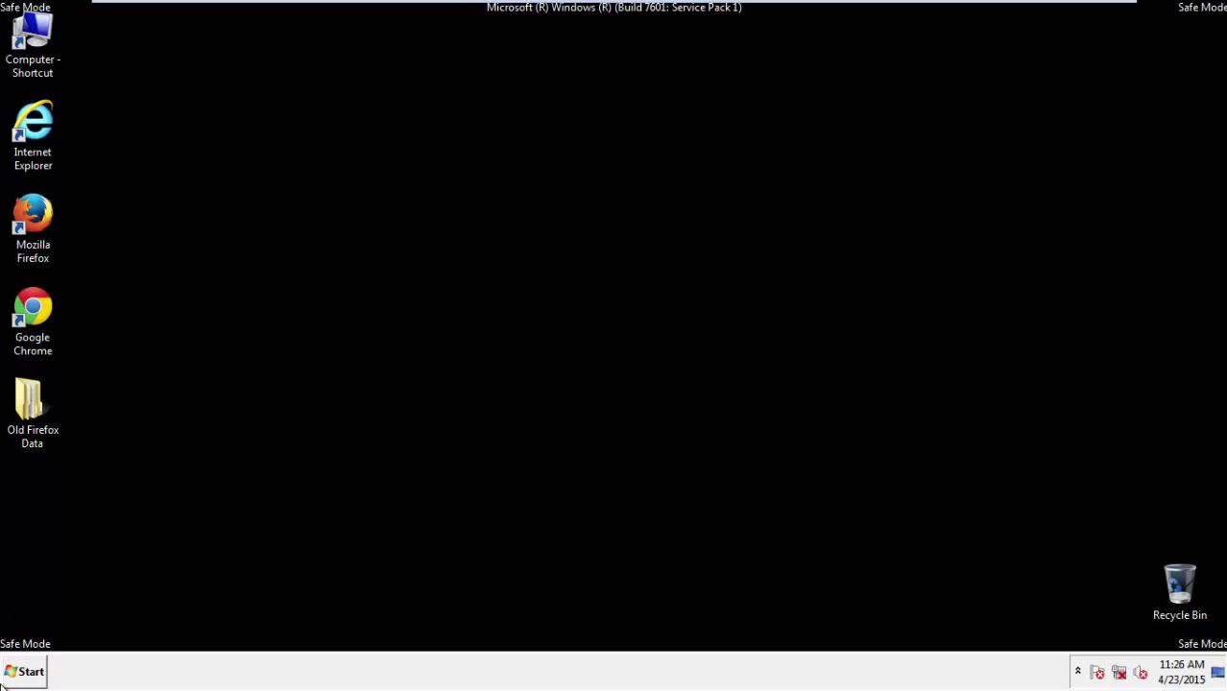
Open Google Chrome and stop it from asking to become the default browser
{"action": "double_click", "coordinate": [29, 305]}
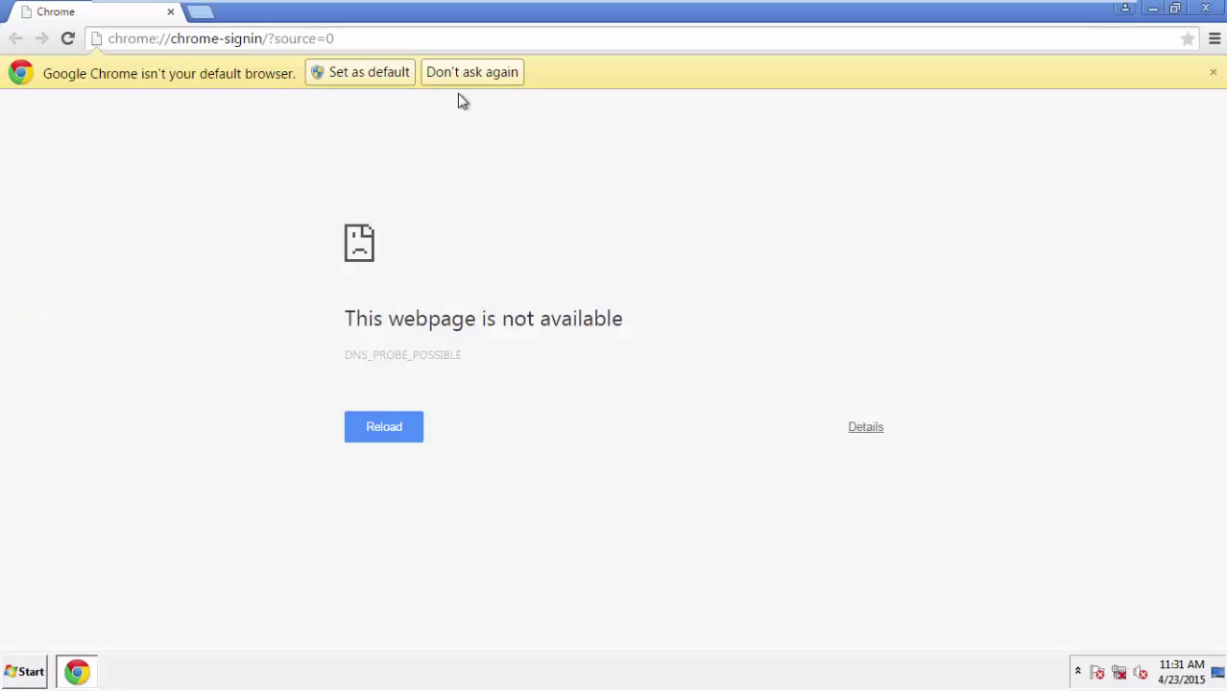
{"action": "left_click", "coordinate": [495, 74]}
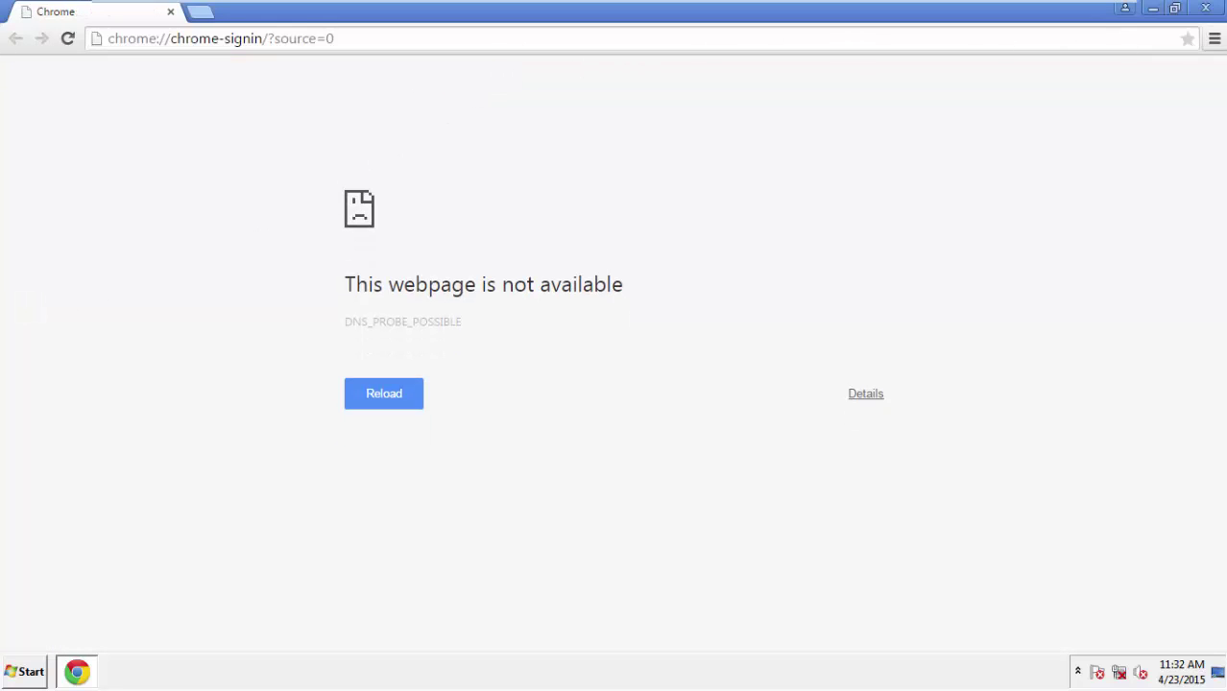
Clear Chrome's browsing data from the beginning of time, adding autofill form data and hosted app data to the preselected items
{"action": "left_click", "coordinate": [1215, 40]}
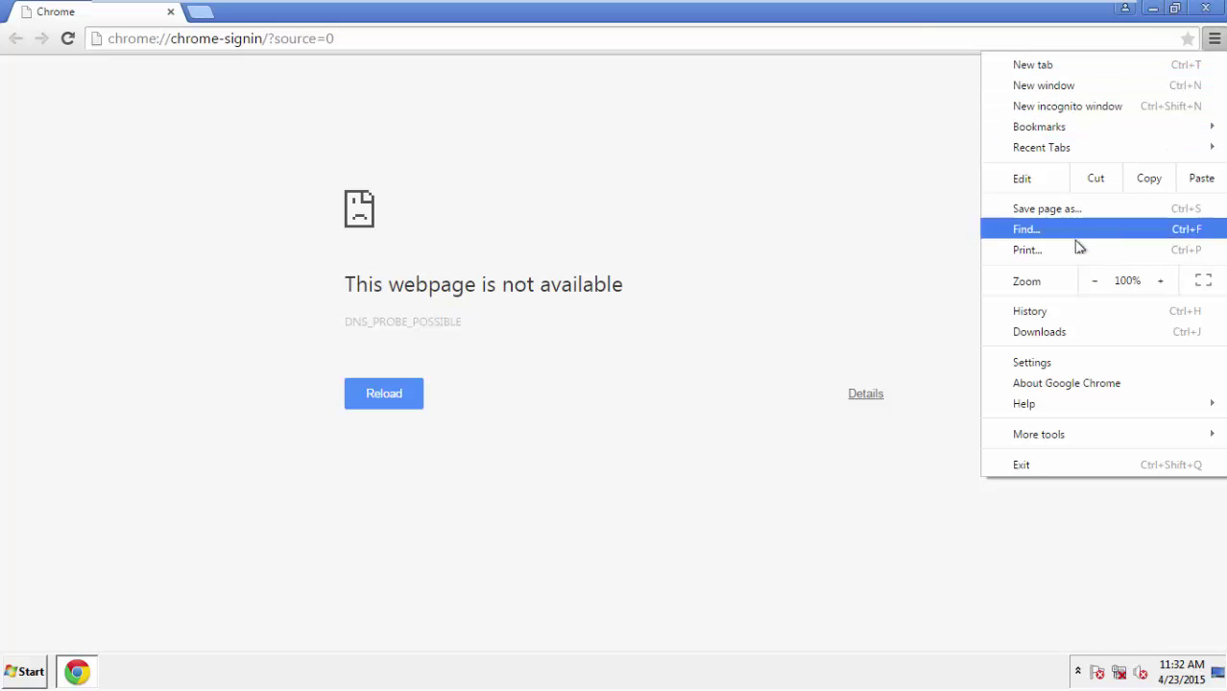
{"action": "left_click", "coordinate": [1034, 362]}
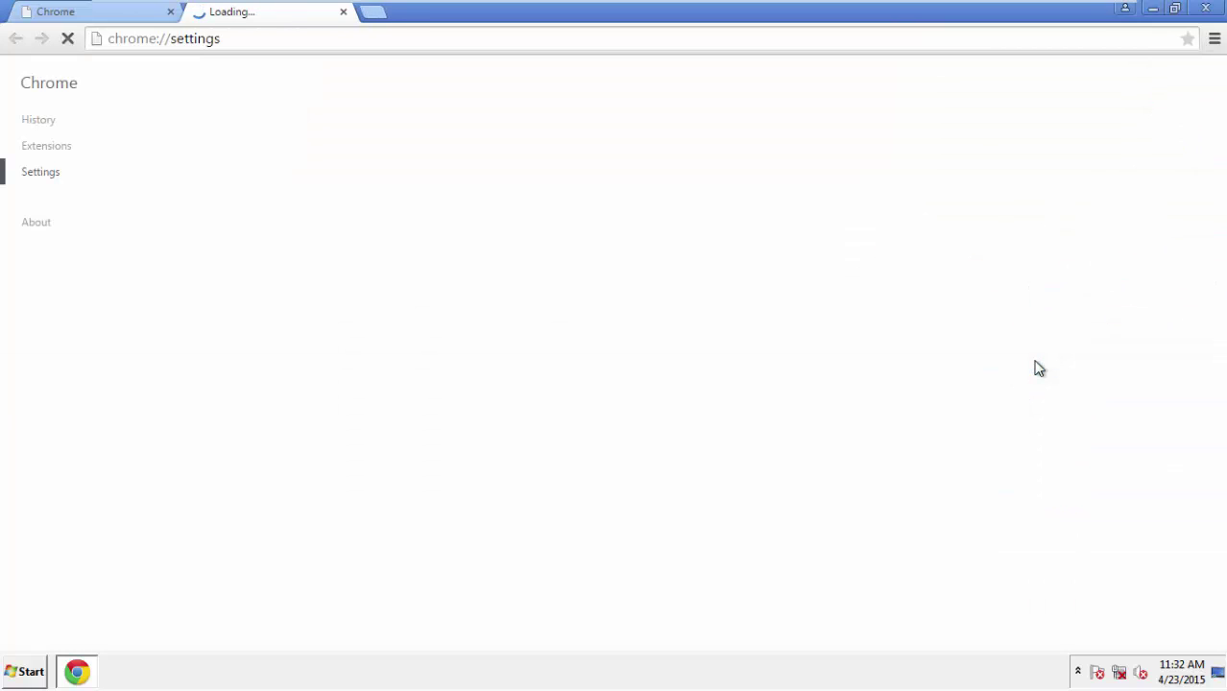
{"action": "left_click", "coordinate": [41, 120]}
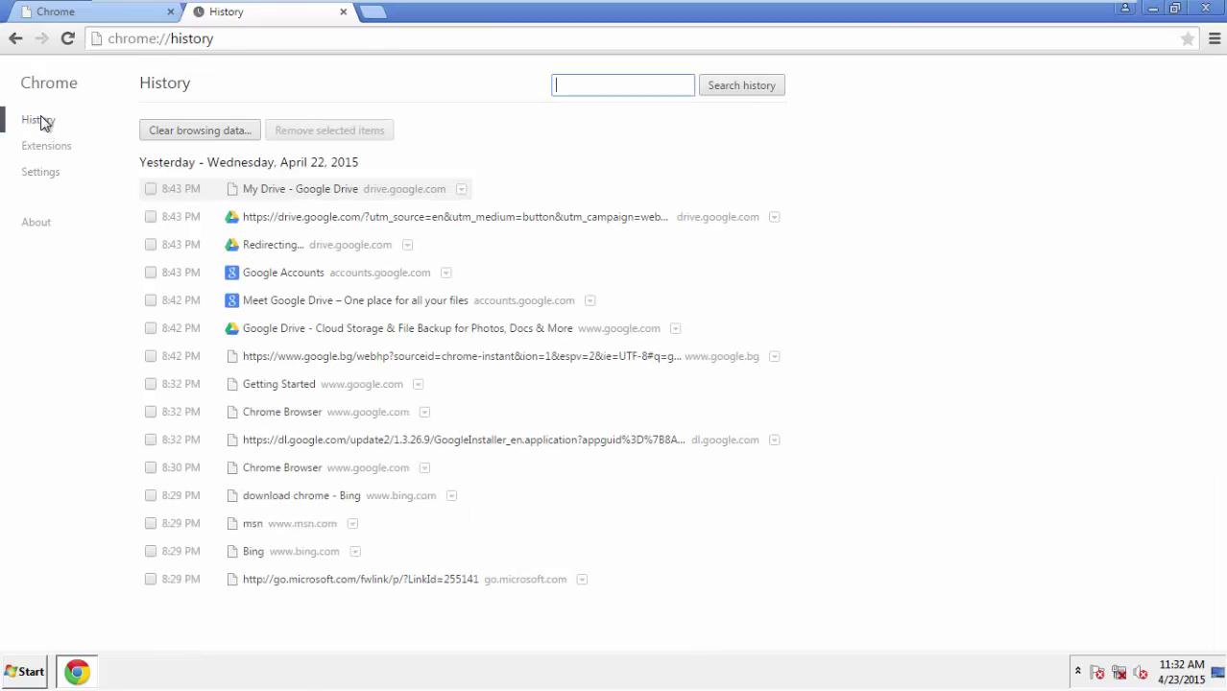
{"action": "left_click", "coordinate": [183, 133]}
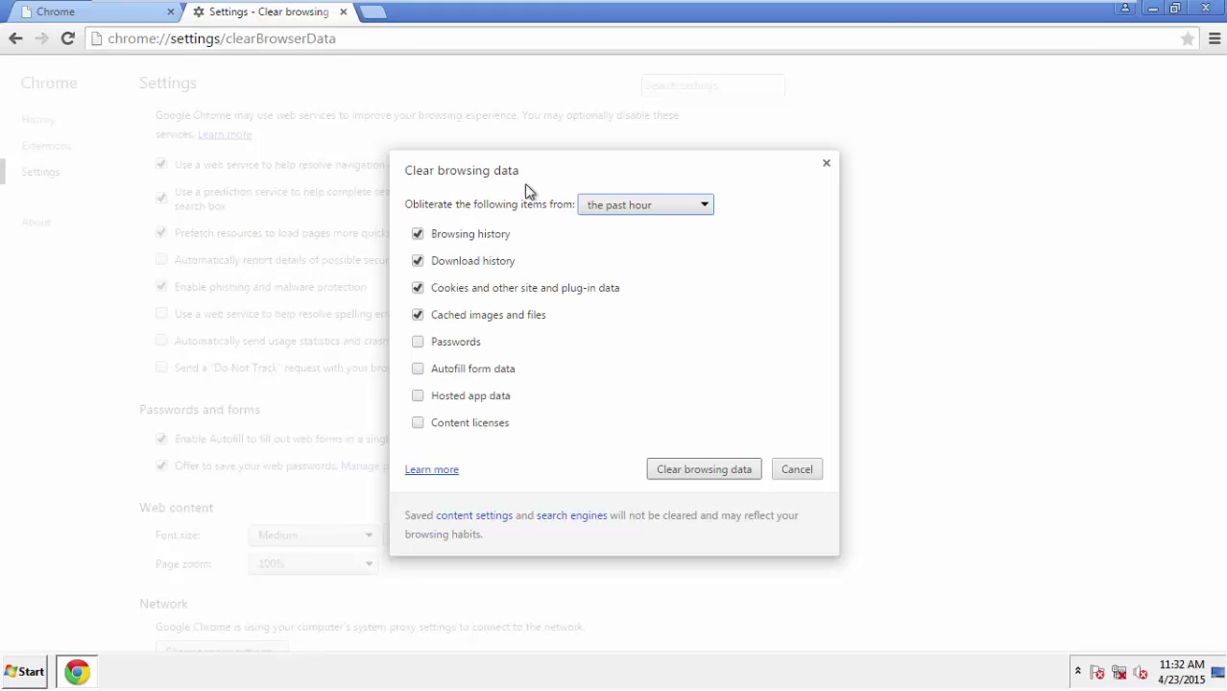
{"action": "left_click", "coordinate": [617, 208]}
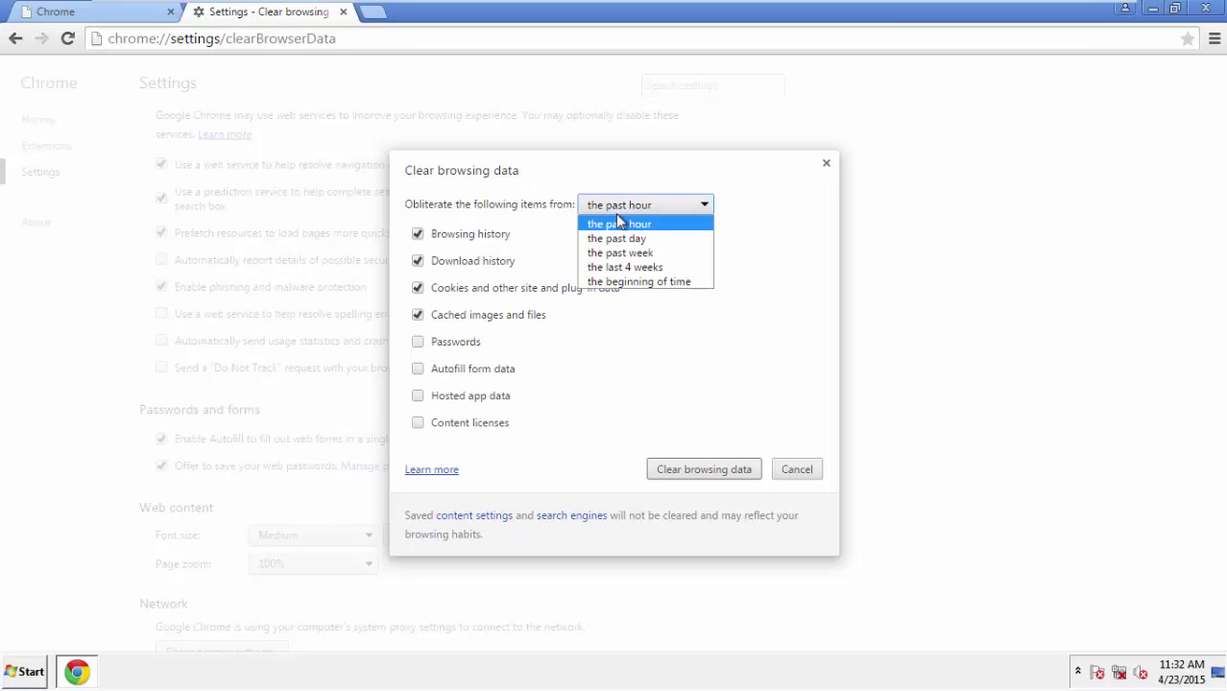
{"action": "left_click", "coordinate": [614, 282]}
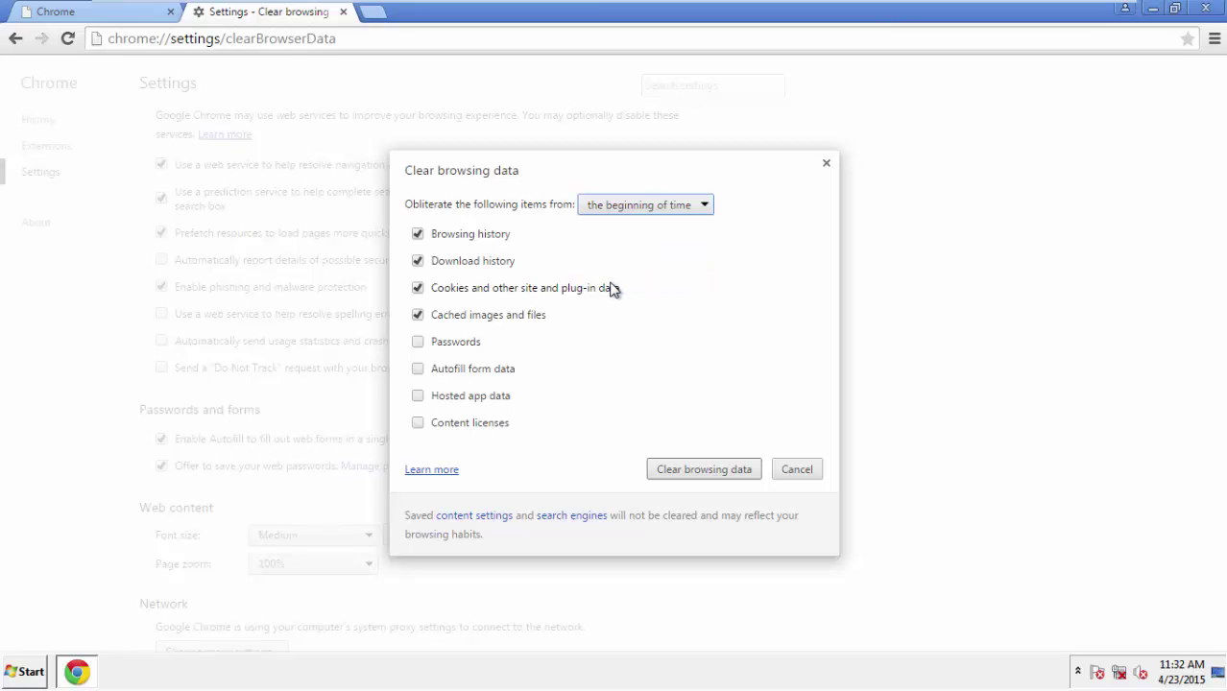
{"action": "left_click", "coordinate": [420, 372]}
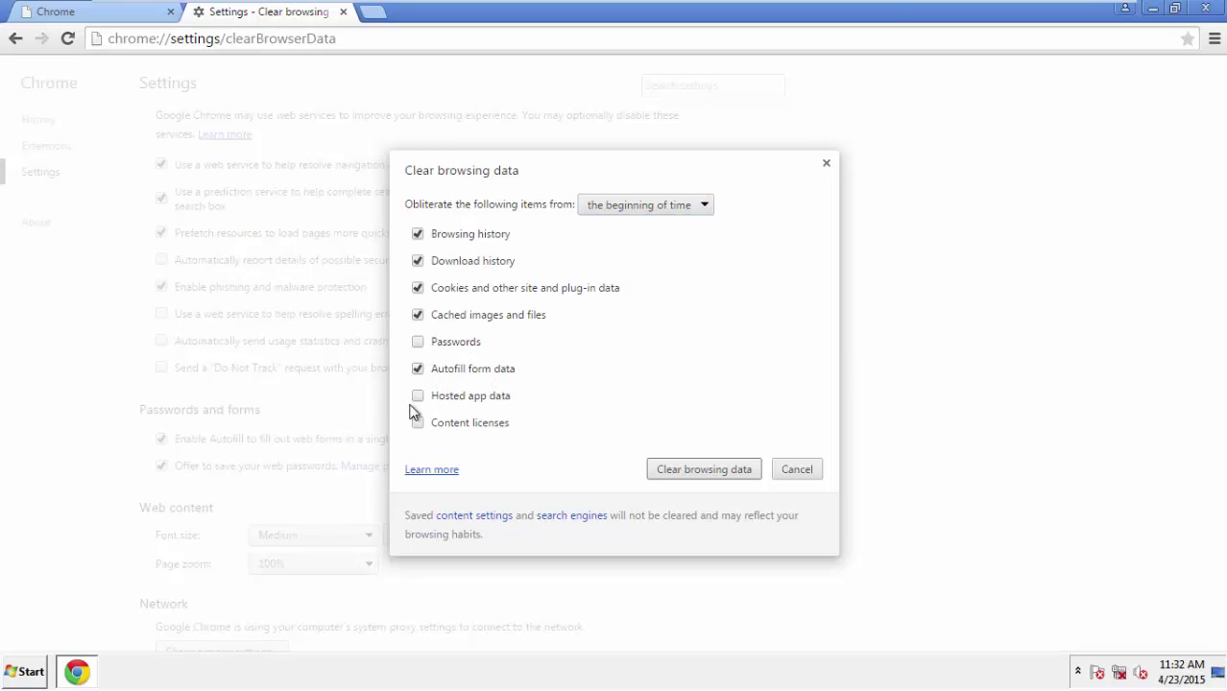
{"action": "left_click", "coordinate": [419, 397]}
{"action": "left_click", "coordinate": [687, 472]}
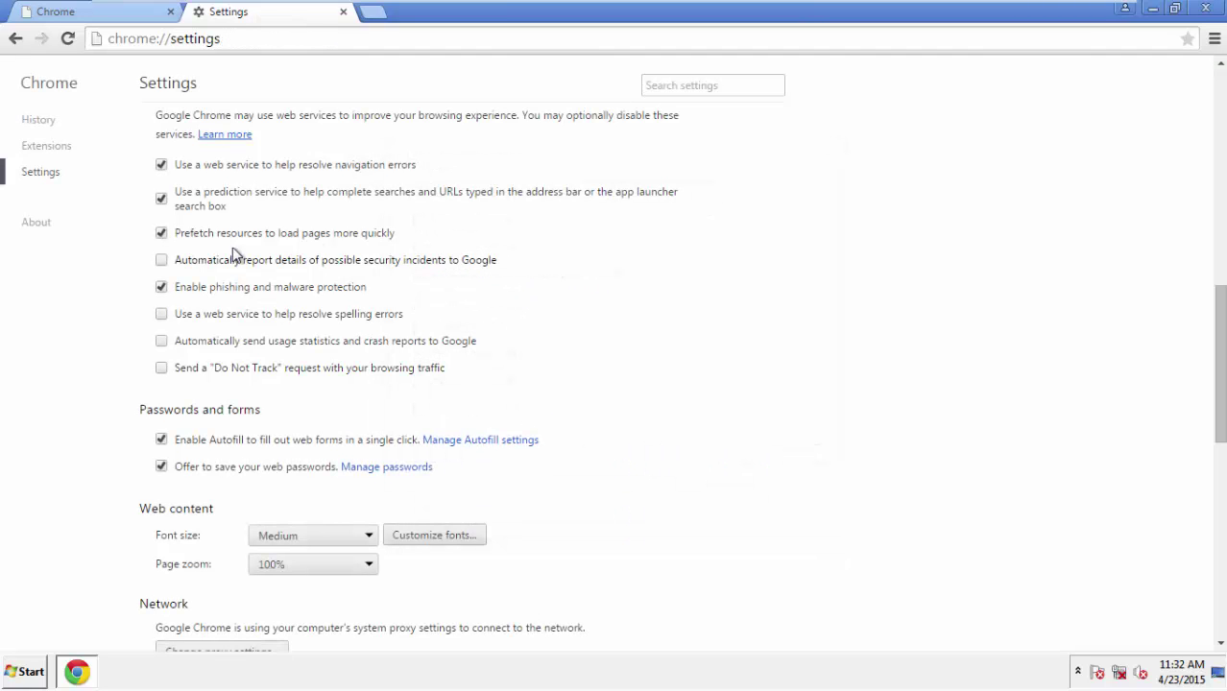
Reset Chrome's settings to their original defaults and close the browser
{"action": "left_click_drag", "start_coordinate": [1220, 304], "coordinate": [1217, 526]}
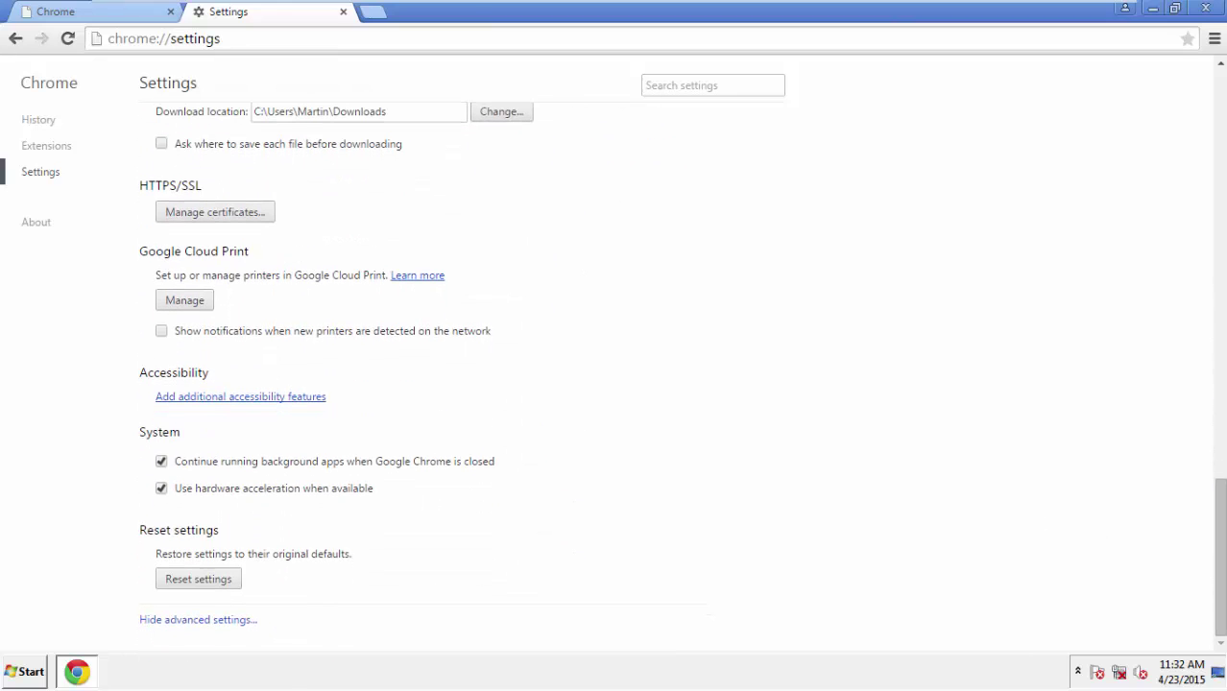
{"action": "left_click", "coordinate": [232, 585]}
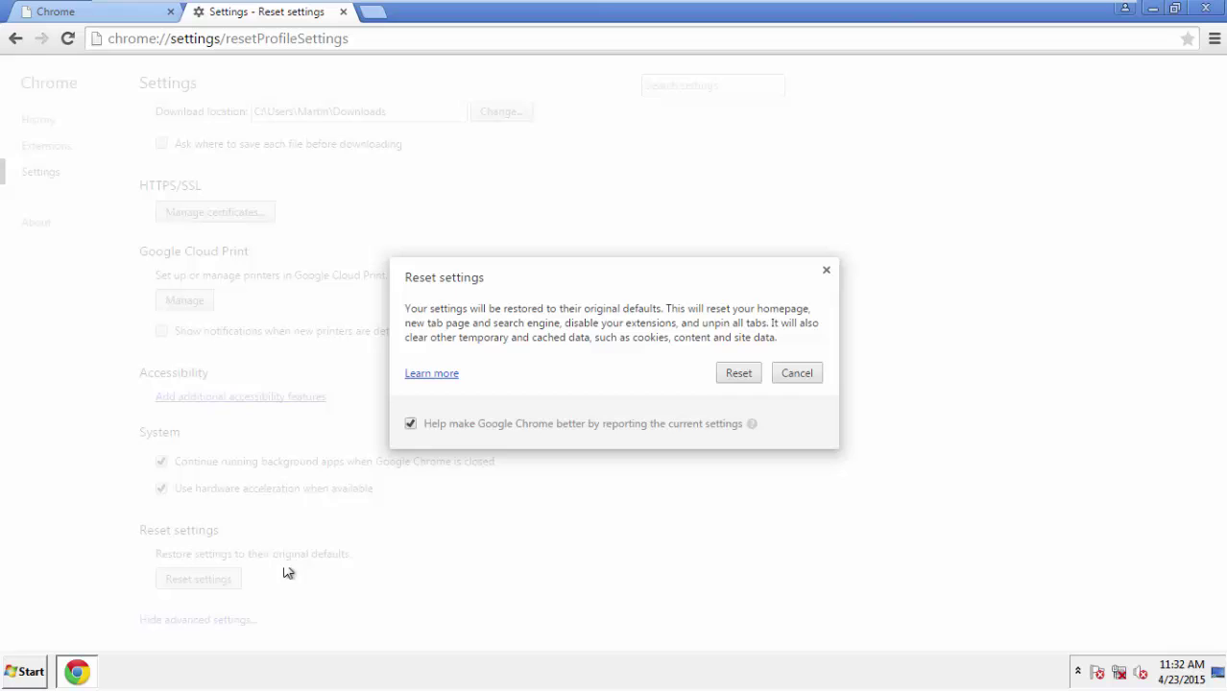
{"action": "left_click", "coordinate": [740, 374]}
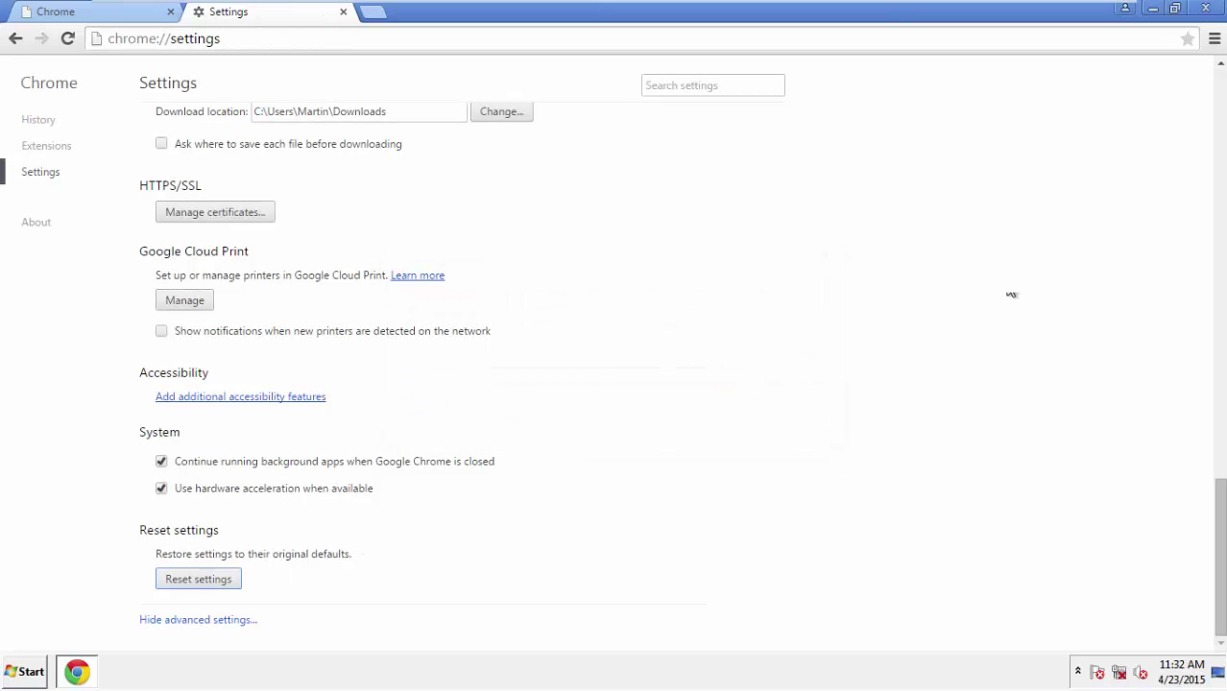
{"action": "left_click", "coordinate": [1195, 8]}
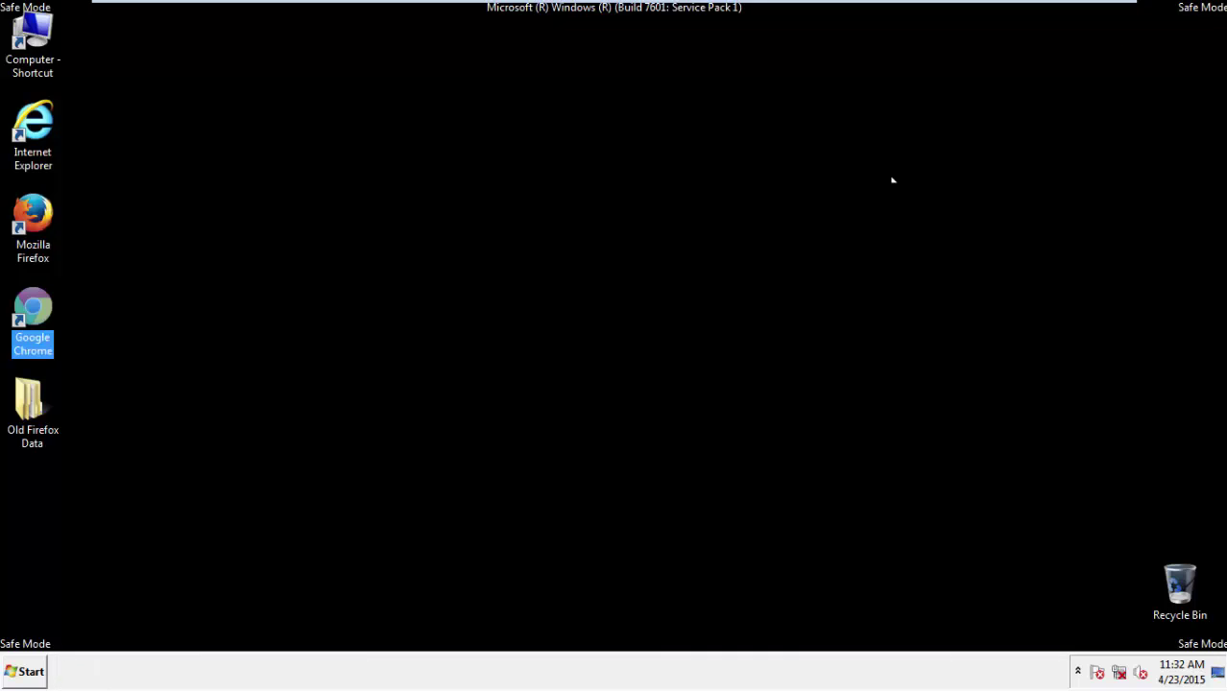
{"action": "left_click", "coordinate": [661, 311]}
{"action": "left_click", "coordinate": [20, 672]}
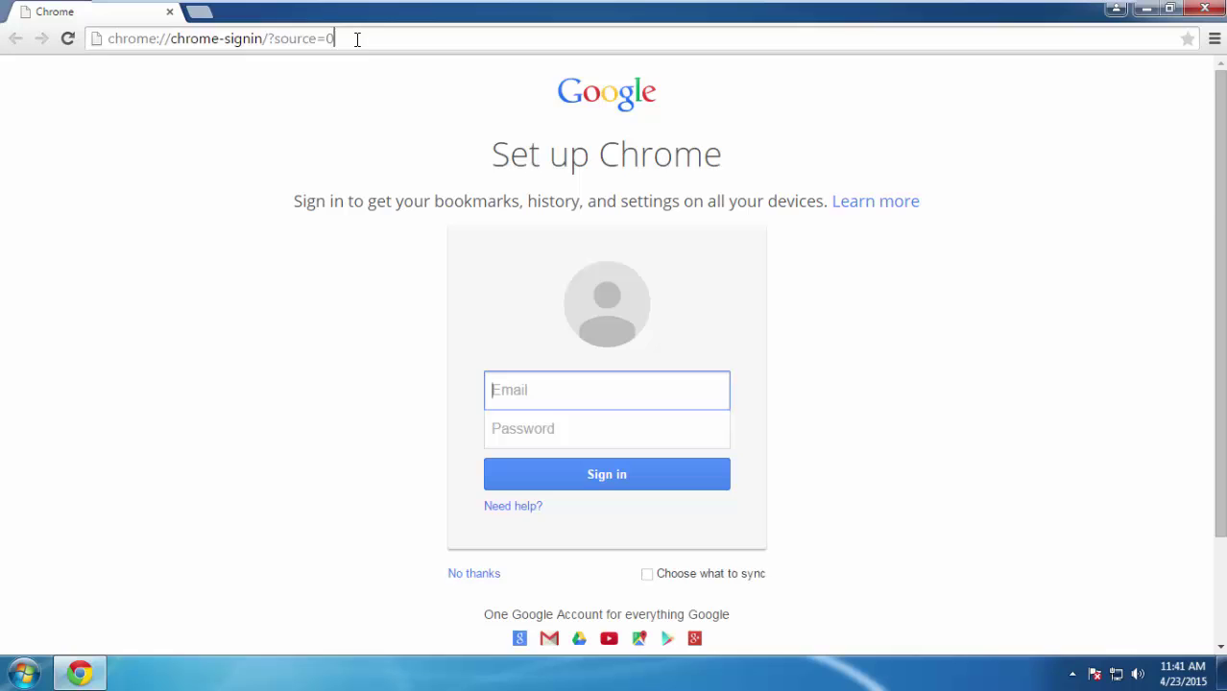
Go to howtoremove.guide in Chrome and open the PC Optimization Tips article from the site's Tips section
{"action": "left_click", "coordinate": [356, 38]}
{"action": "type", "text": "howtoremove."}
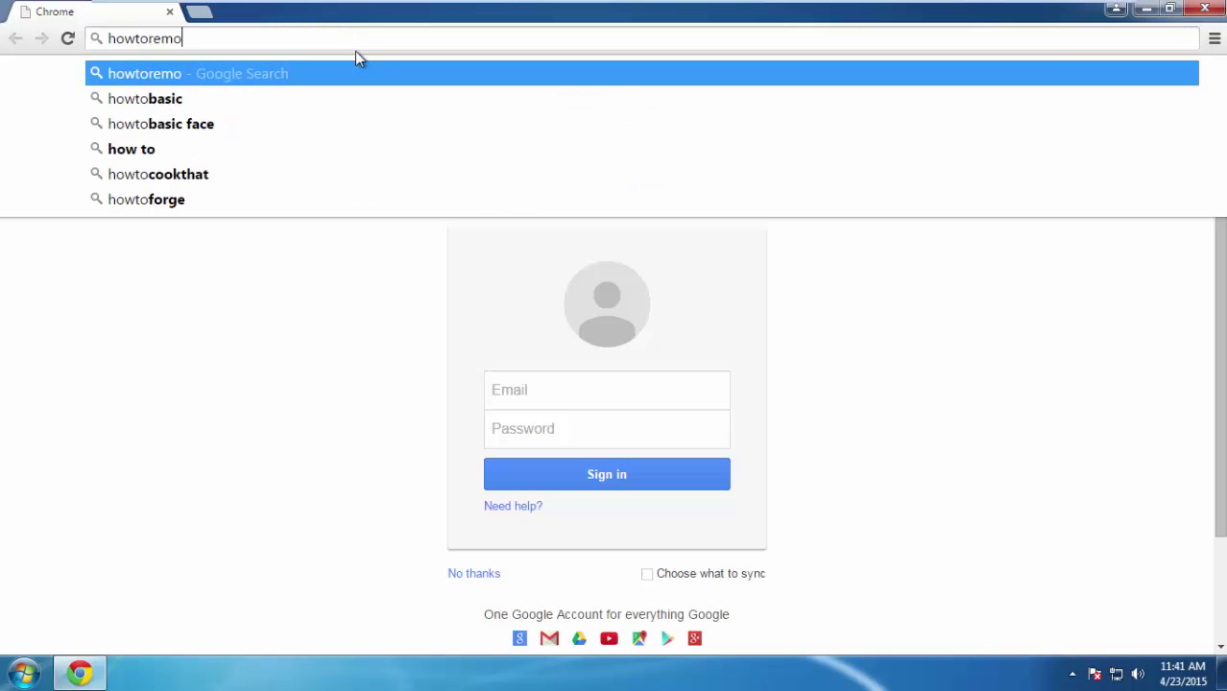
{"action": "type", "text": "guide"}
{"action": "key", "text": "Return"}
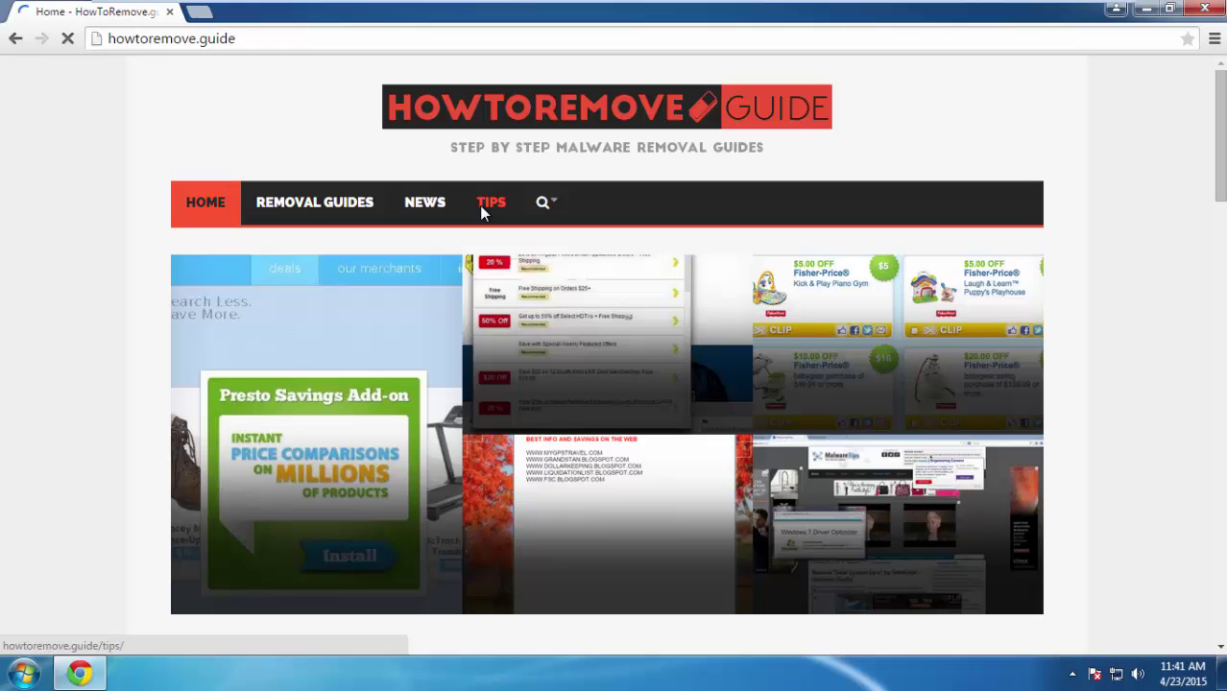
{"action": "left_click", "coordinate": [485, 204]}
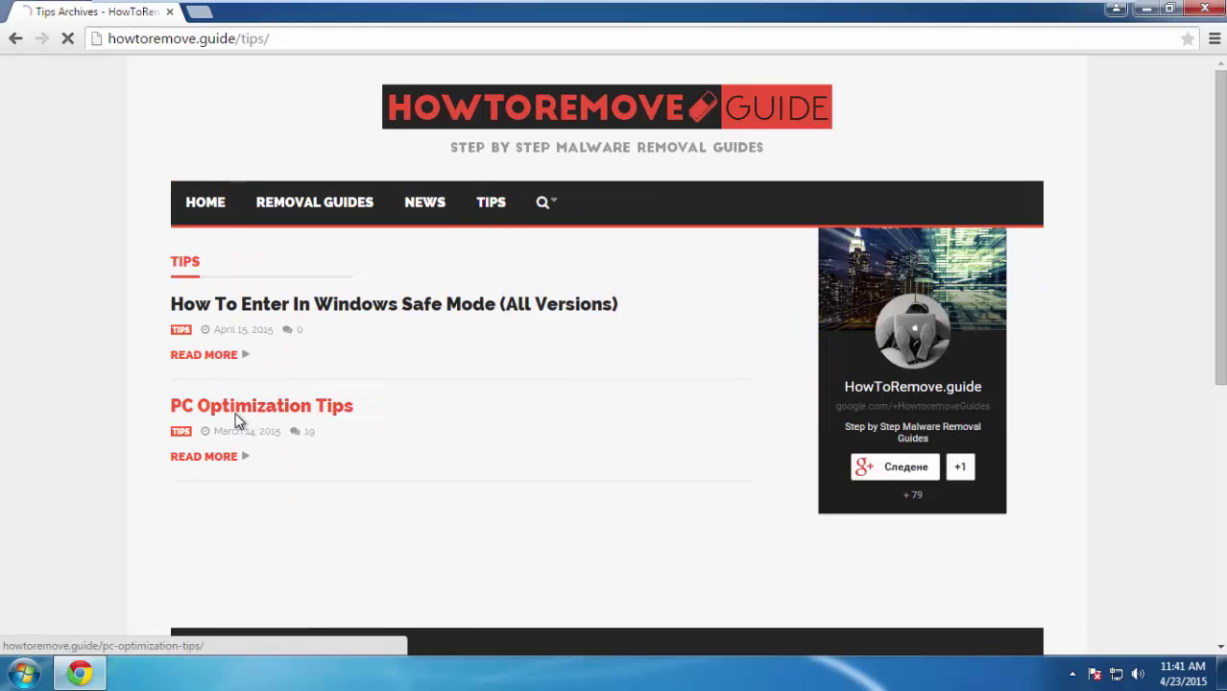
{"action": "left_click", "coordinate": [236, 413]}
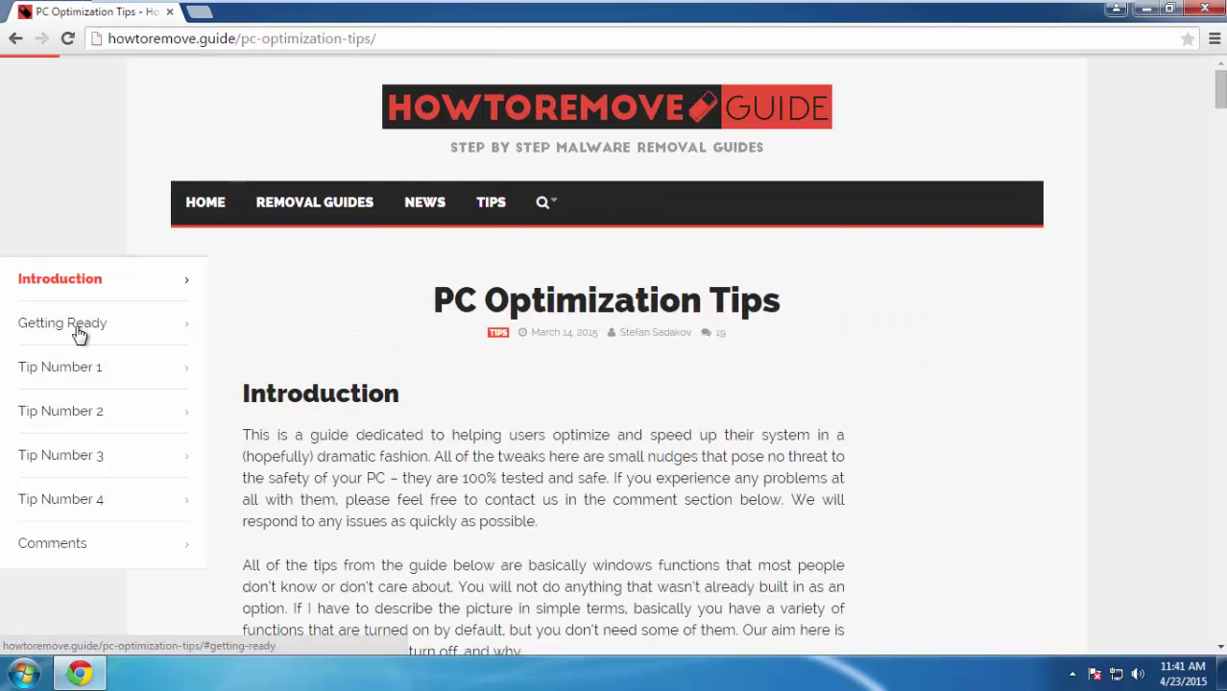
Look through the article's sections from Getting Ready to Tip Number 3
{"action": "left_click", "coordinate": [82, 328]}
{"action": "left_click", "coordinate": [82, 199]}
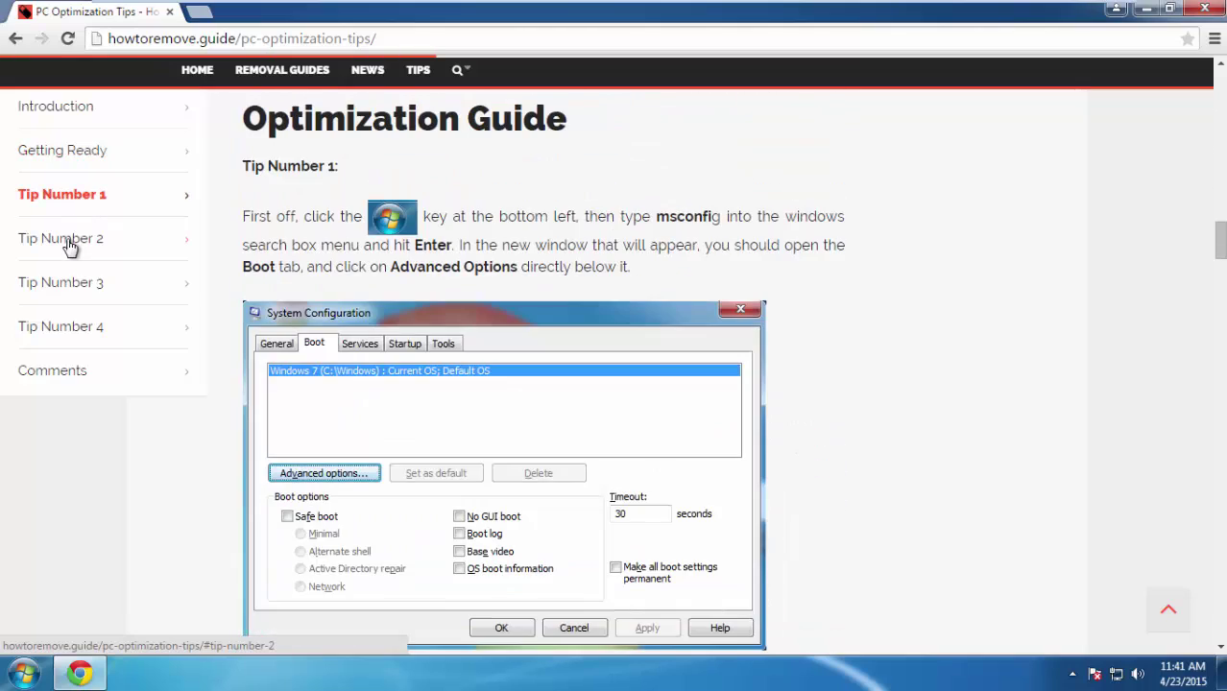
{"action": "left_click", "coordinate": [69, 246]}
{"action": "left_click", "coordinate": [71, 286]}
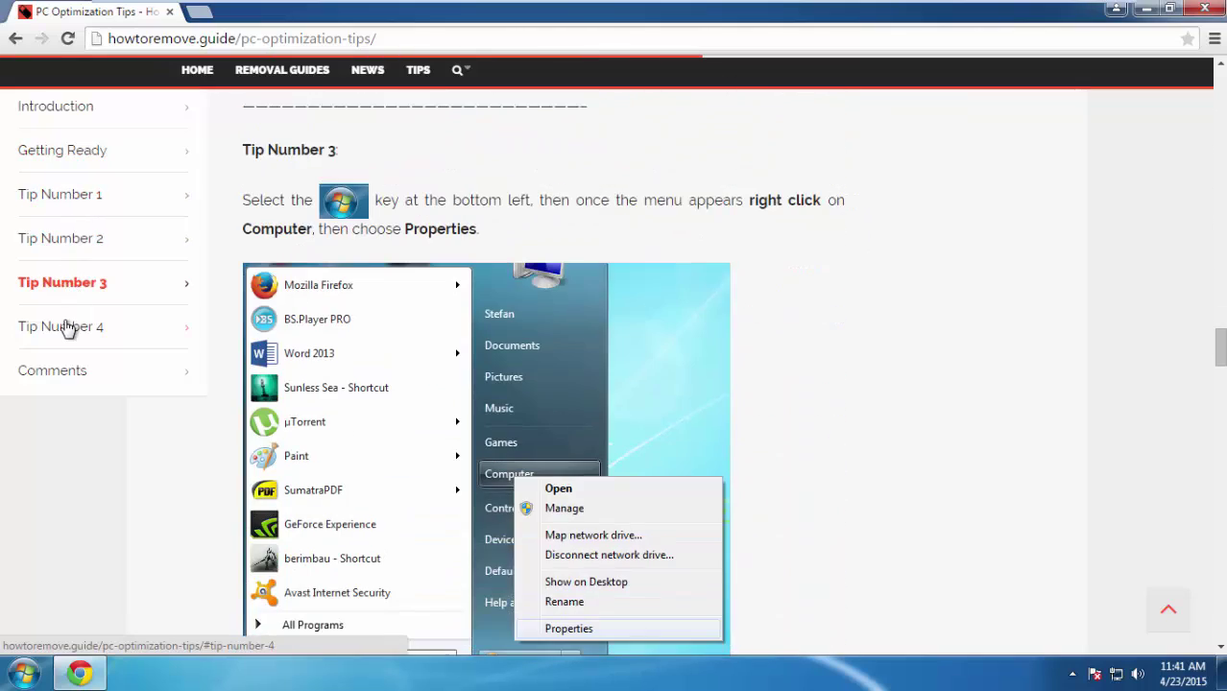